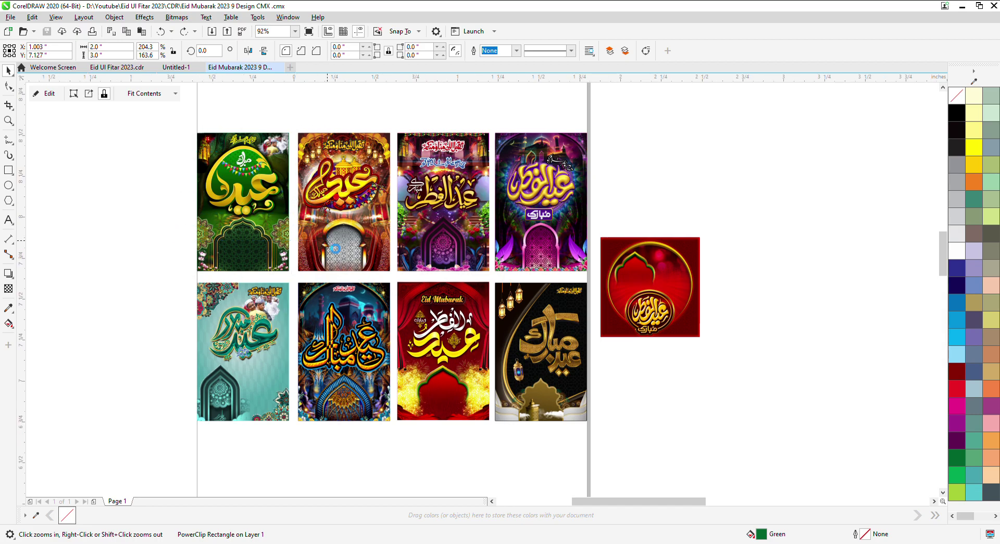
Examine the green Eid poster's calligraphy and arch, and the lanterns at the top of the red-gold poster.
left_click_drag(706, 388, 708, 389)
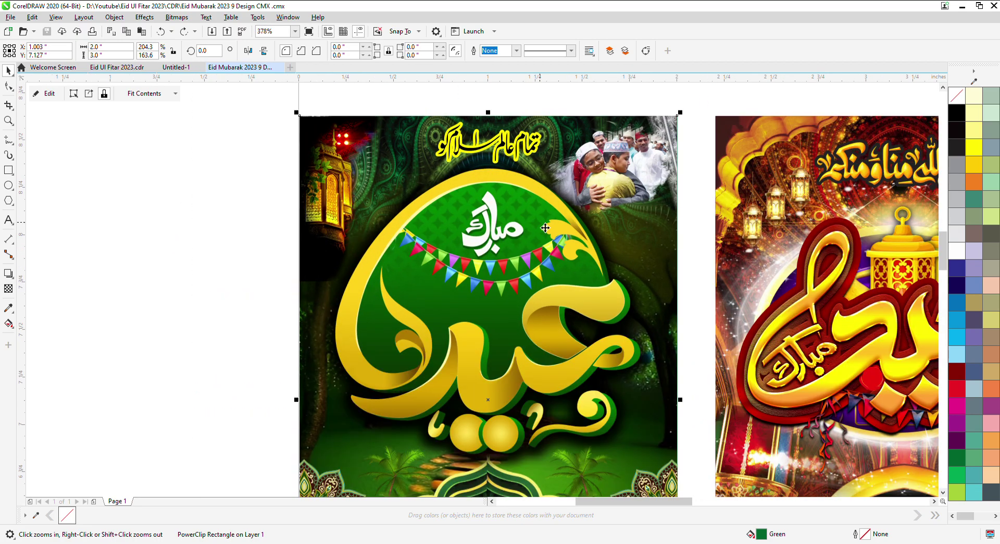
scroll(545, 228, "down", 2)
left_click_drag(599, 376, 641, 451)
left_click_drag(279, 262, 537, 541)
scroll(296, 359, "down", 2)
left_click(510, 333)
scroll(423, 223, "up", 6)
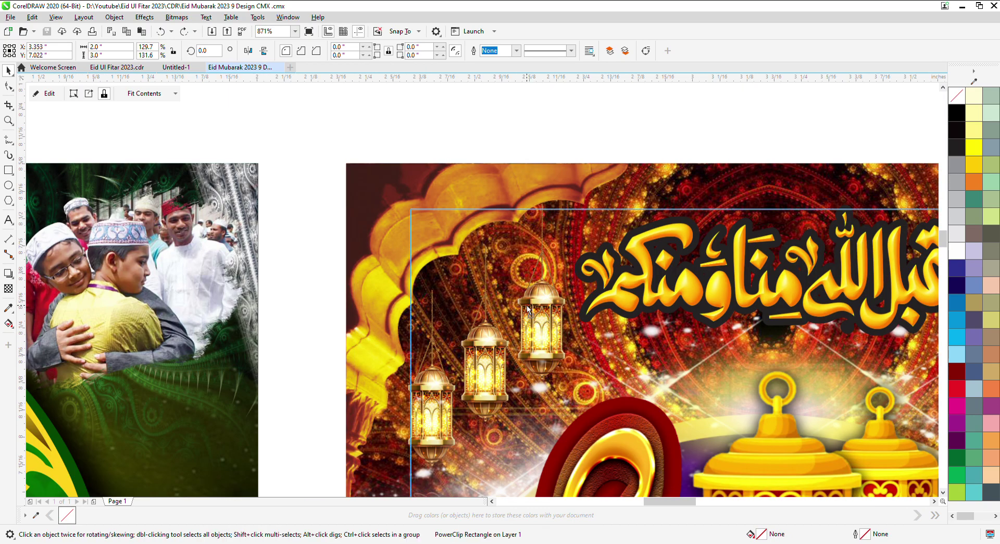
left_click_drag(448, 261, 513, 307)
key("ctrl+z")
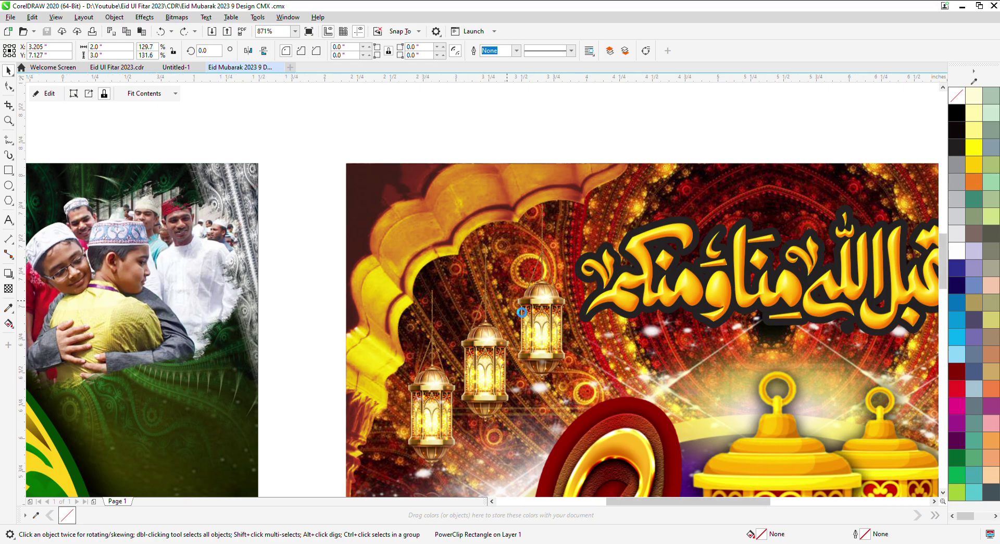
scroll(388, 142, "down", 3)
Examine the red-gold Eid poster's calligraphy, hanging lanterns, bunting and patterned arch up close.
key("z")
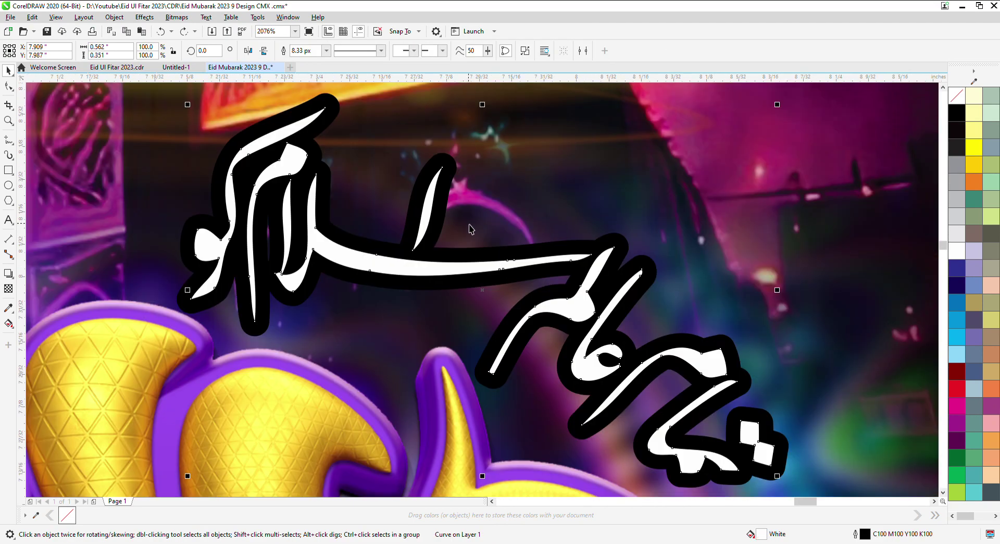
key("F4")
left_click(423, 194)
key("z")
left_click_drag(413, 202, 274, 94)
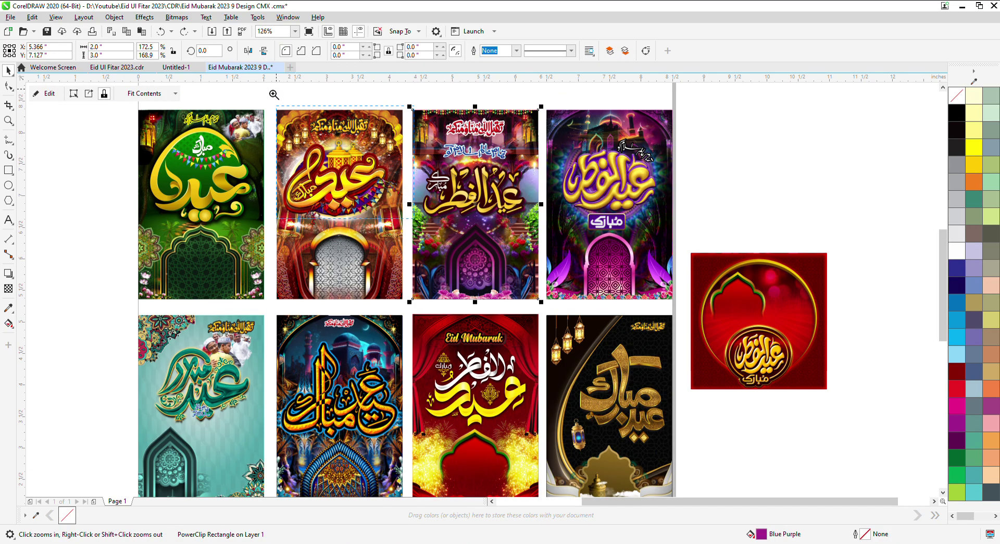
scroll(274, 95, "up", 3)
scroll(429, 157, "down", 2)
scroll(533, 336, "up", 3)
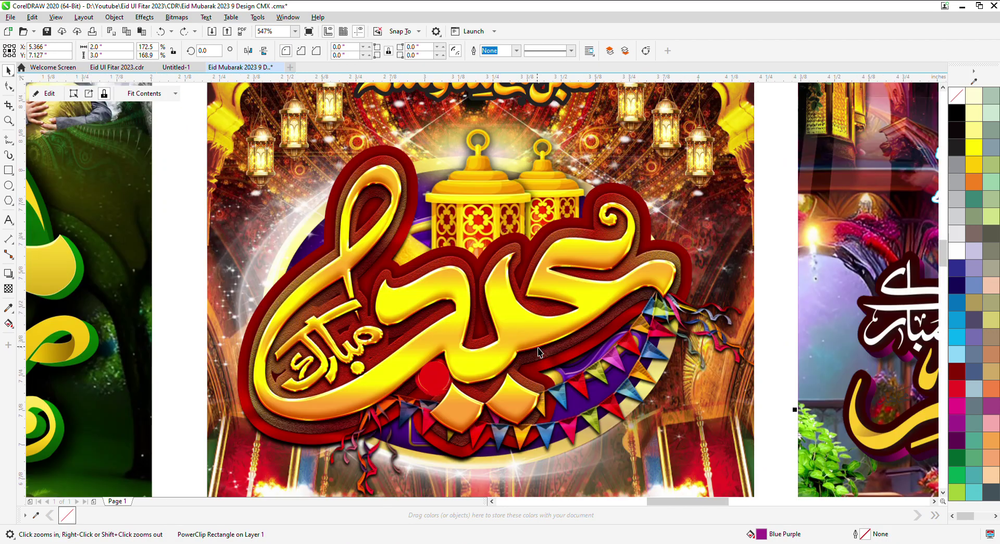
scroll(606, 354, "down", 2)
scroll(354, 485, "up", 2)
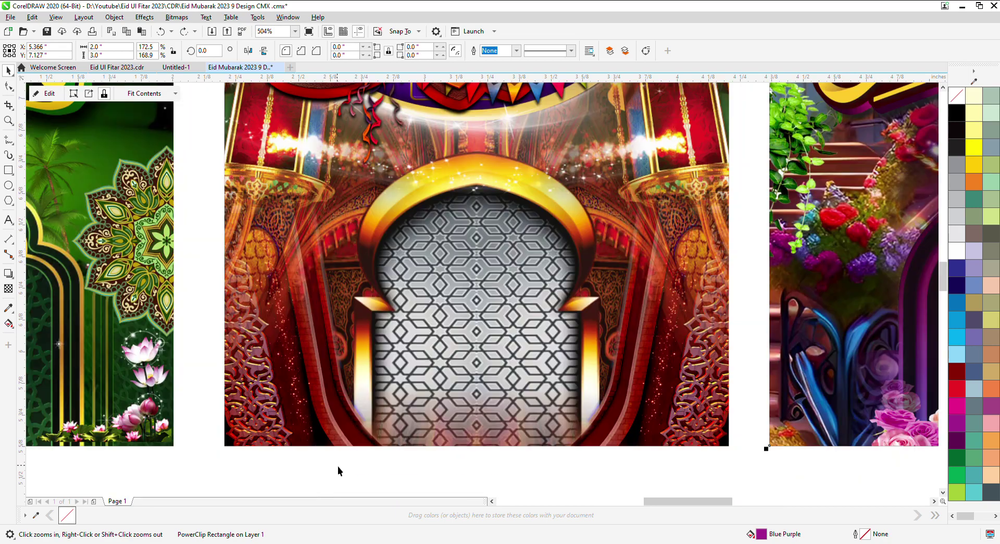
scroll(408, 368, "down", 2)
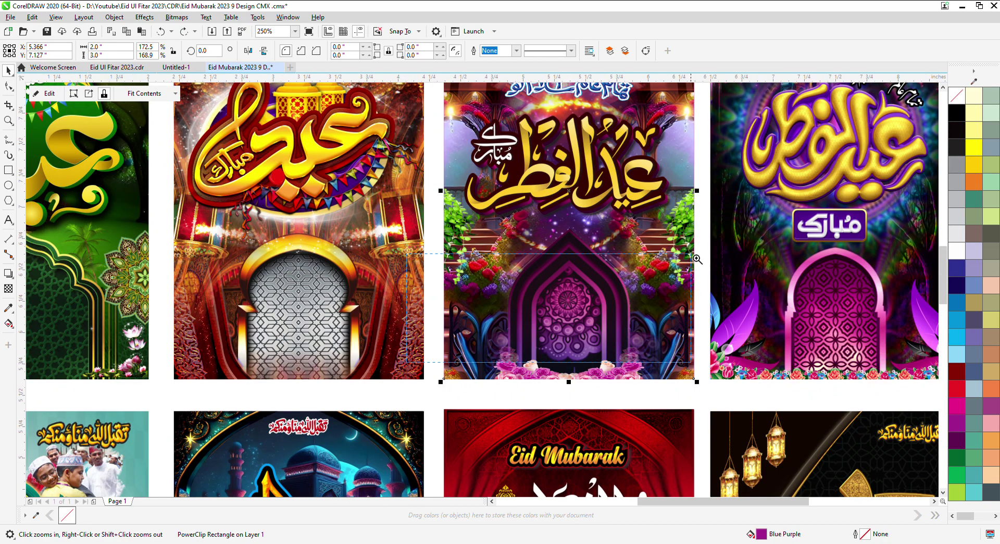
Examine the two purple Eid posters in the upper row, including their captions, calligraphy, mosque artwork and arches.
scroll(696, 263, "up", 2)
scroll(474, 297, "down", 4)
left_click_drag(725, 95, 721, 109)
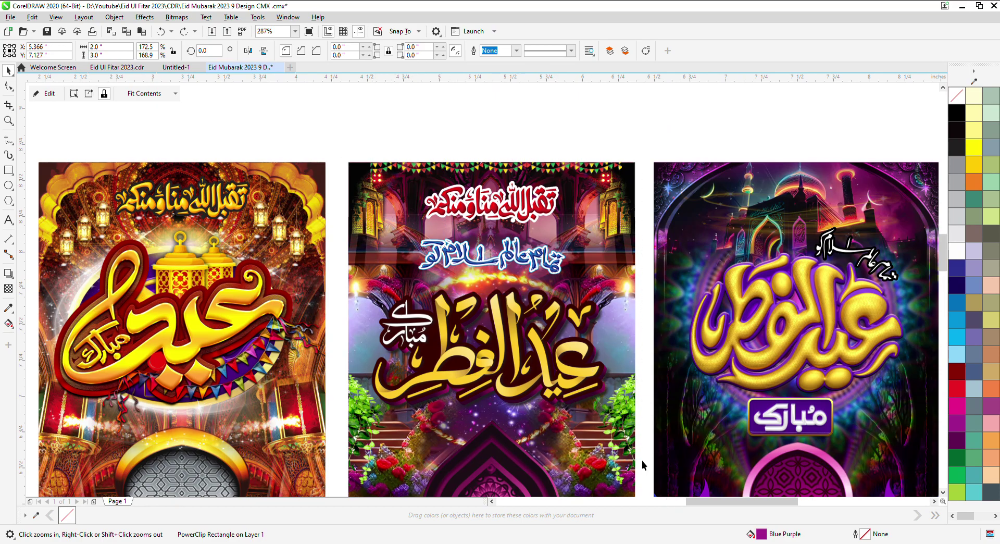
scroll(553, 201, "up", 1)
scroll(554, 201, "down", 2)
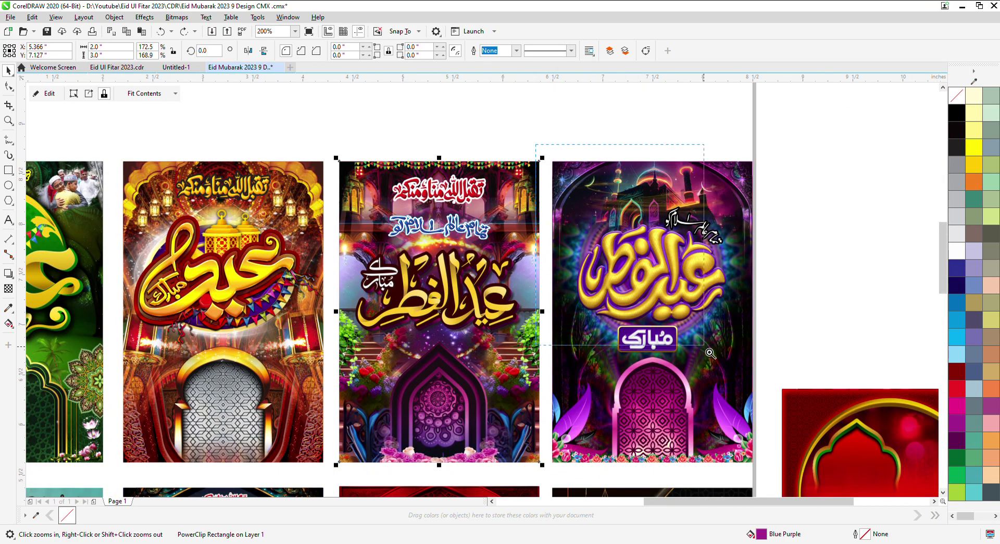
left_click_drag(755, 416, 766, 420)
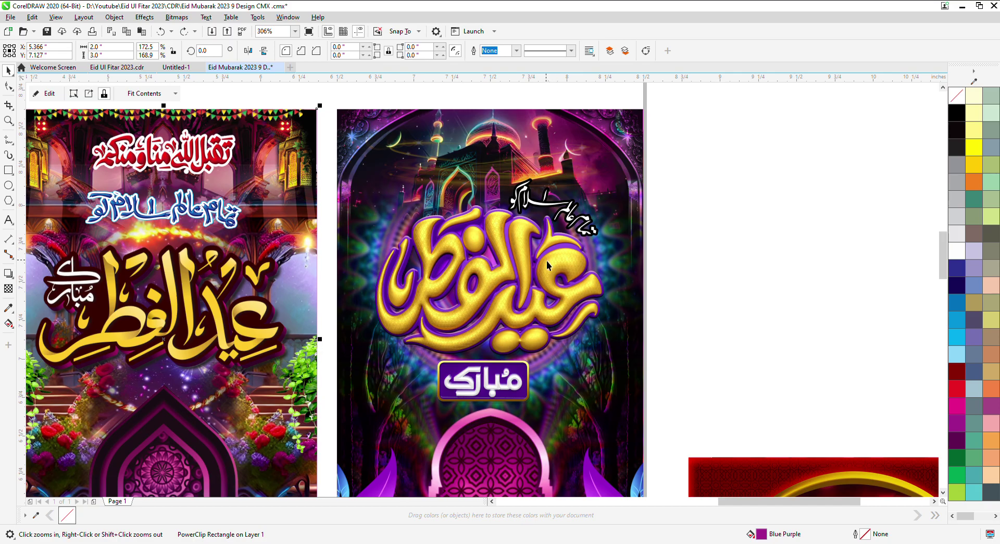
left_click_drag(572, 209, 262, 86)
scroll(601, 186, "down", 2)
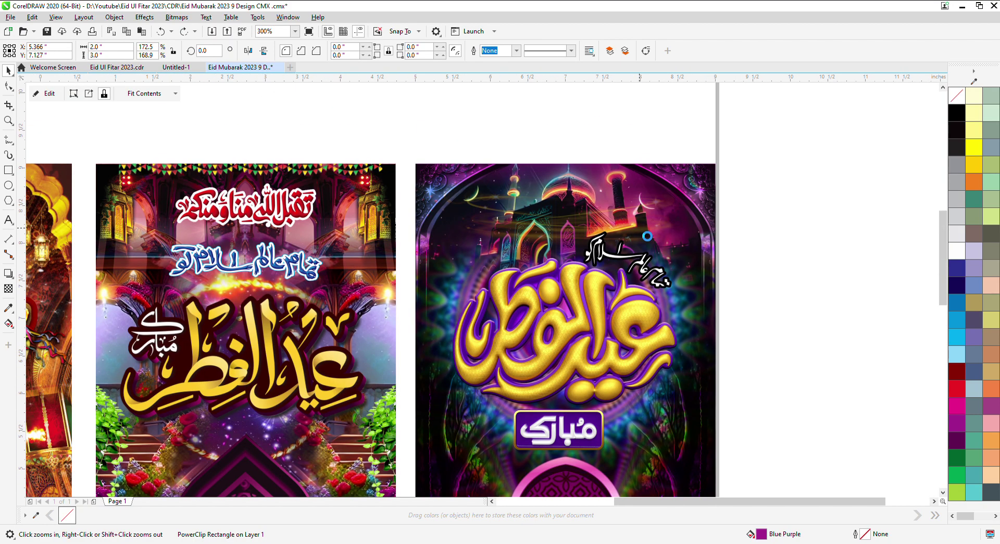
scroll(664, 425, "up", 3)
scroll(625, 313, "down", 2)
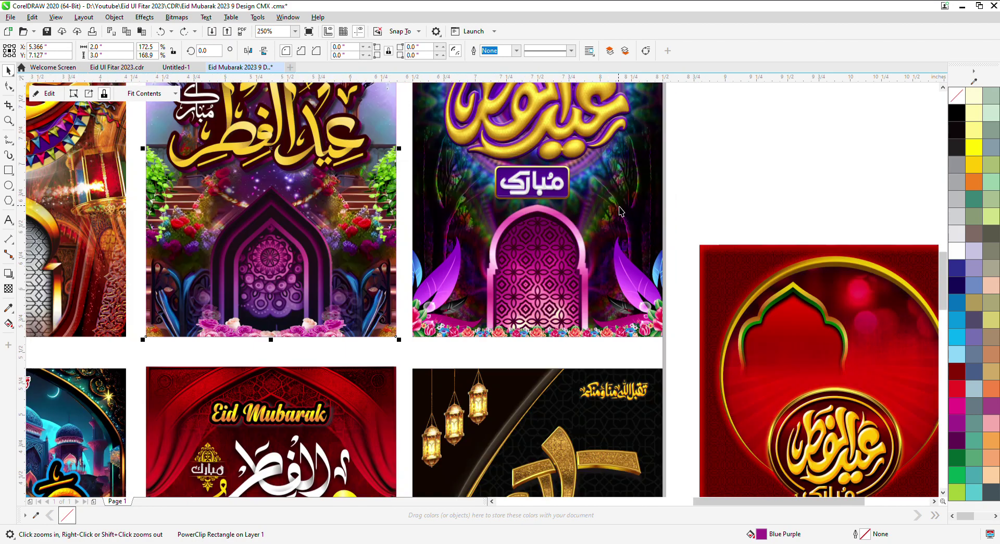
Examine the black-and-gold Eid poster's calligraphy, lanterns and arch, and compare it with the neighbouring lower-row posters.
scroll(640, 309, "down", 2)
left_click_drag(546, 391, 519, 411)
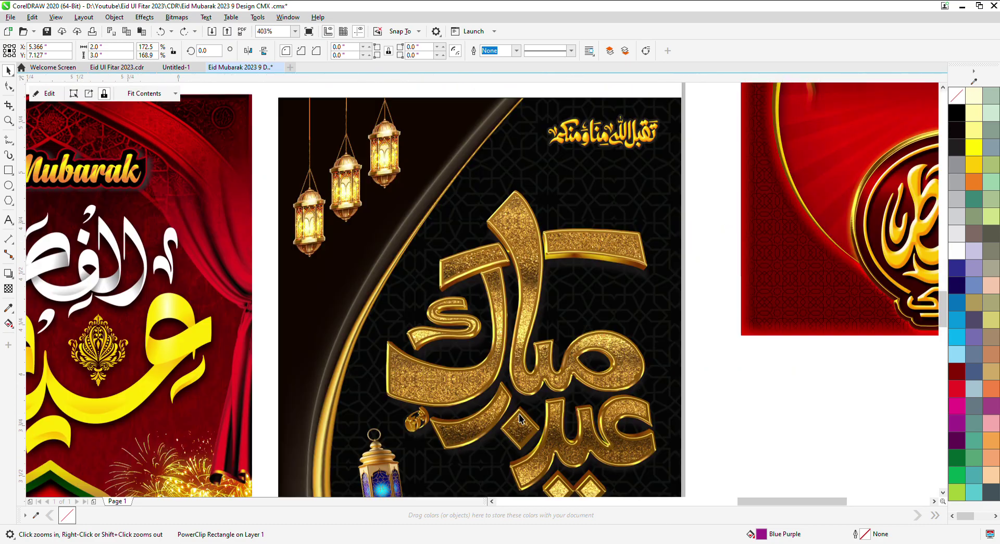
scroll(620, 276, "down", 4)
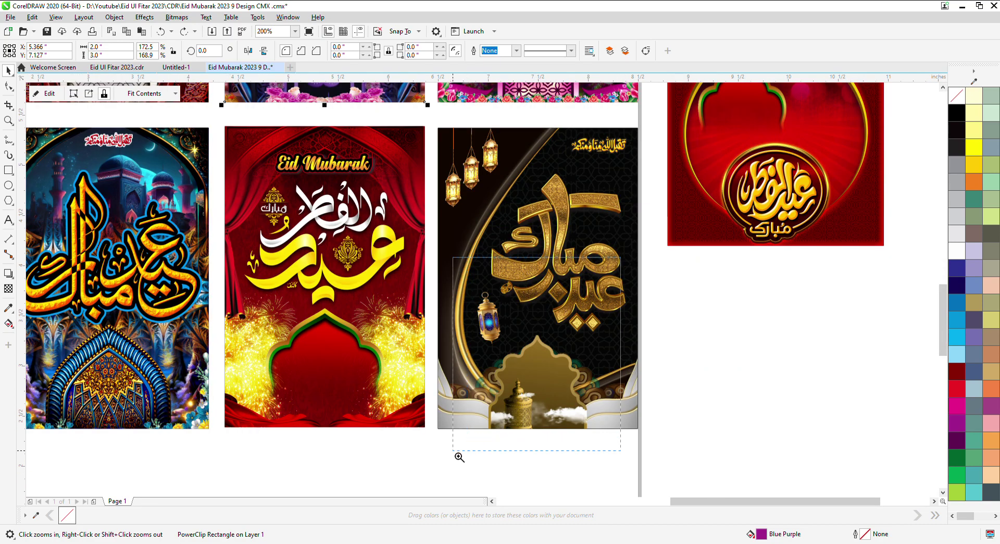
scroll(519, 430, "up", 4)
scroll(602, 384, "down", 3)
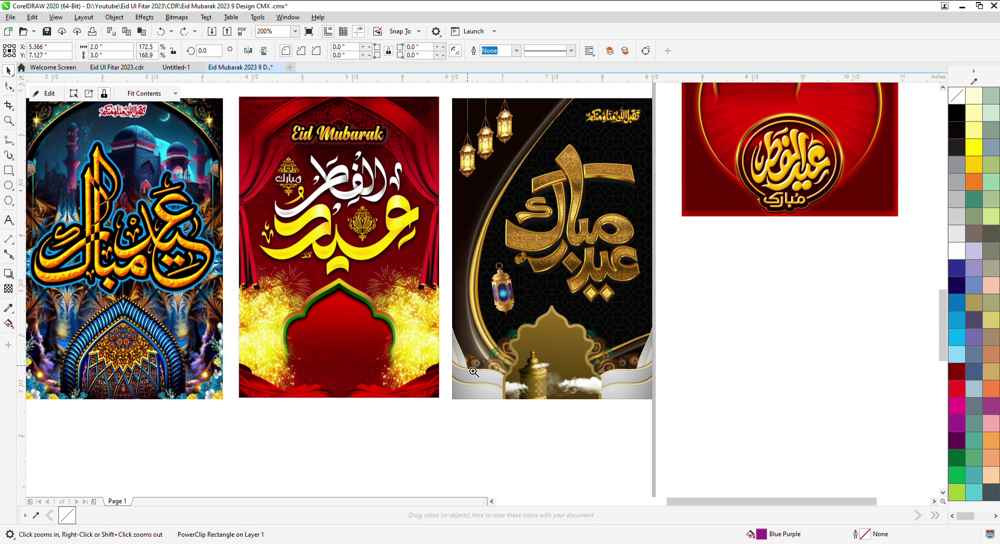
left_click_drag(262, 298, 196, 245)
scroll(588, 398, "down", 2)
left_click_drag(378, 289, 637, 131)
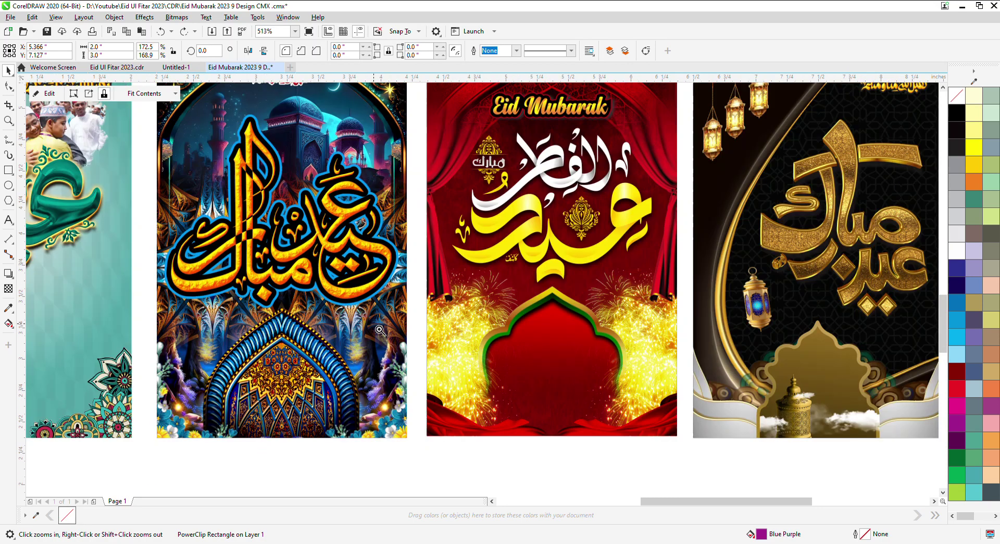
Examine the red curtain poster's Eid Mubarak heading, white-and-yellow calligraphy and ornaments up close.
scroll(547, 159, "up", 3)
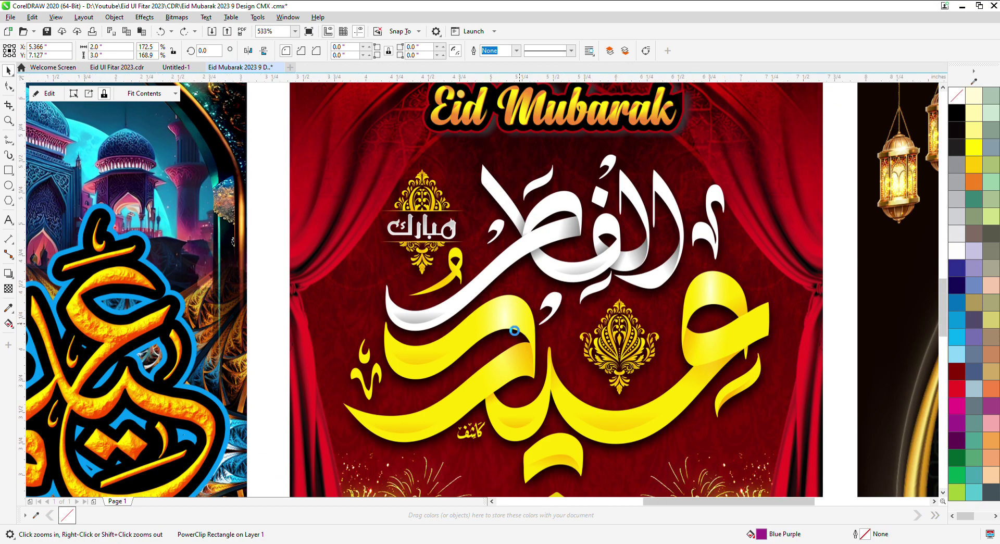
scroll(516, 339, "down", 3)
left_click_drag(663, 168, 664, 167)
scroll(461, 303, "down", 1)
scroll(670, 247, "up", 2)
scroll(688, 243, "down", 3)
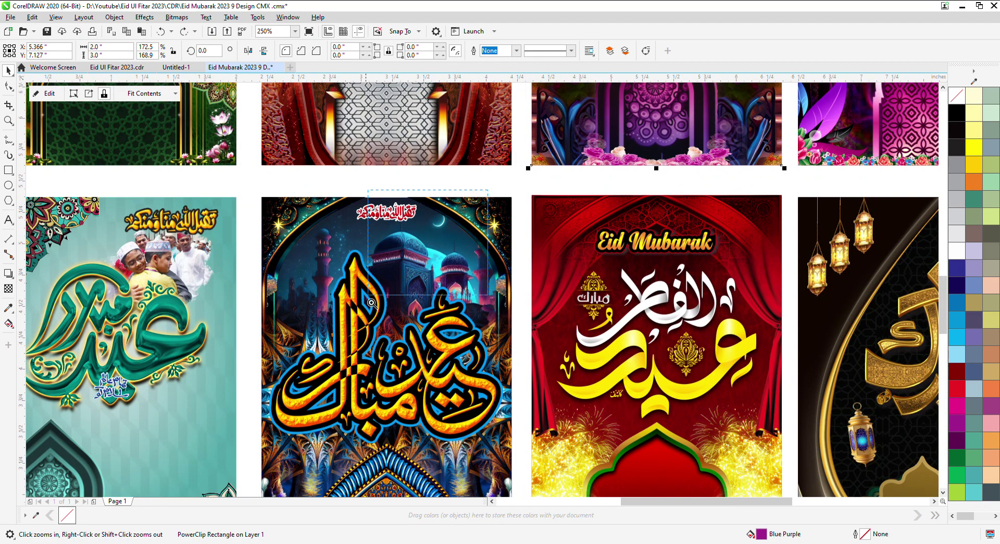
Examine the blue night-mosque poster's dome artwork, orange calligraphy and ornate arch in detail.
left_click_drag(372, 302, 370, 300)
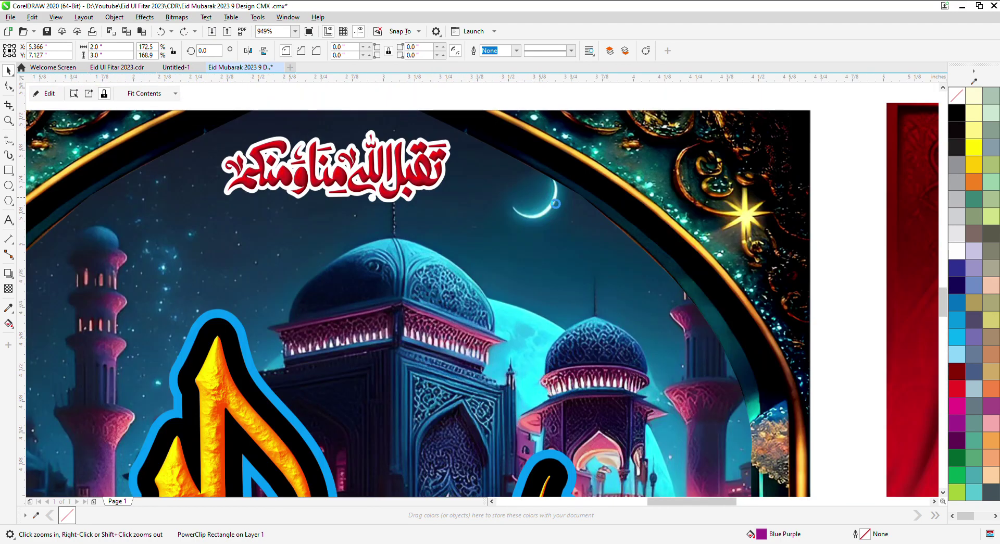
scroll(552, 200, "down", 1)
scroll(570, 211, "down", 2)
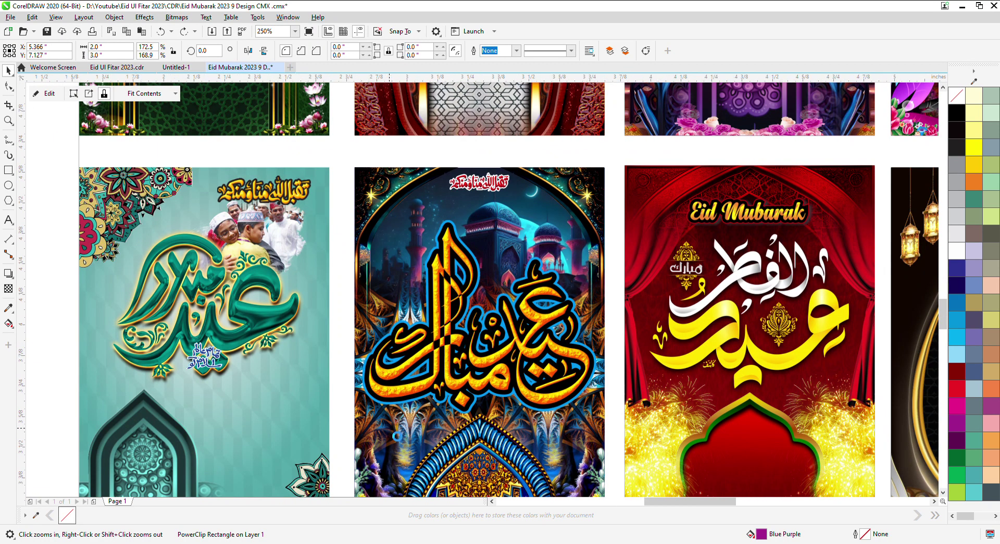
scroll(572, 279, "up", 2)
scroll(572, 279, "down", 2)
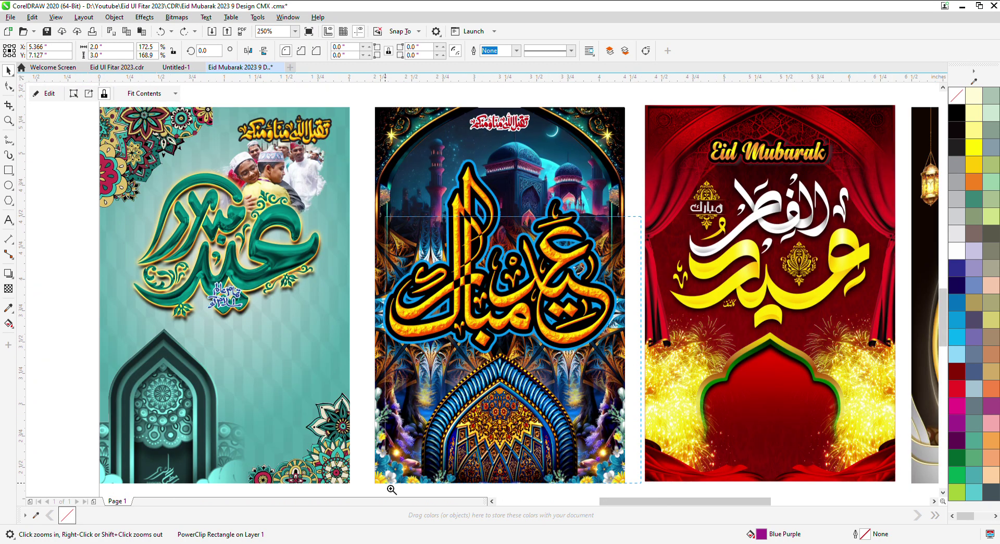
scroll(453, 422, "up", 2)
scroll(458, 416, "up", 2)
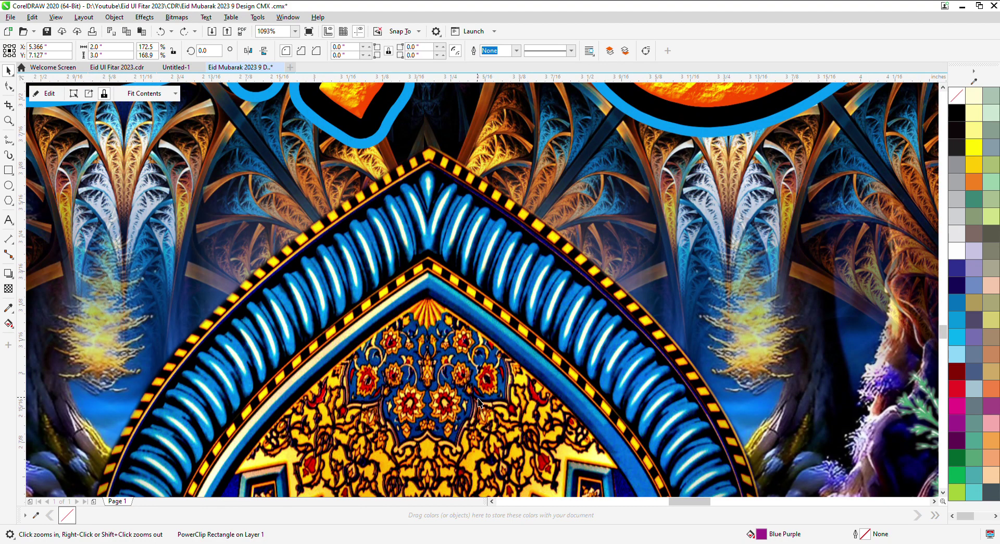
scroll(457, 417, "down", 2)
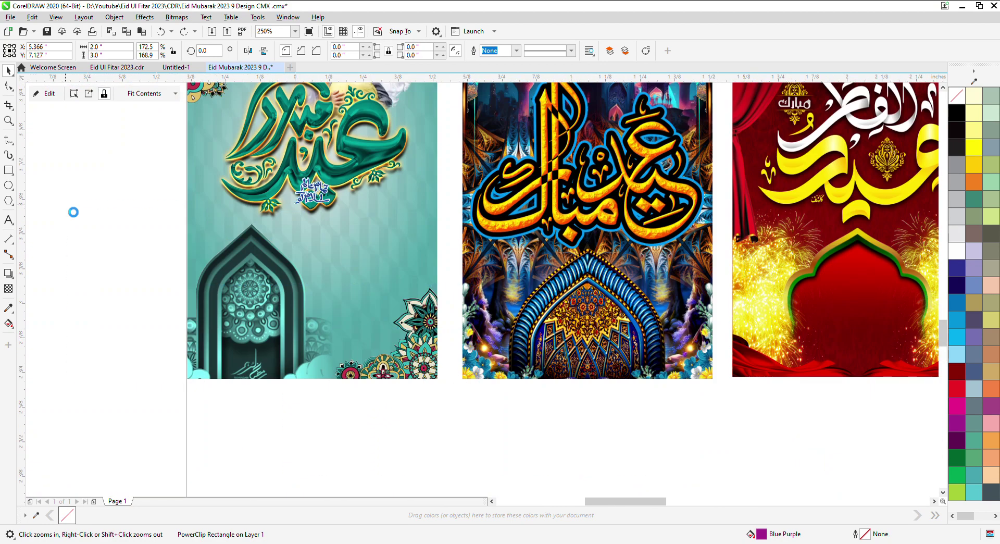
Move the small blue-and-white caption on the teal poster from below the calligraphy to just under the group photo.
scroll(320, 326, "down", 2)
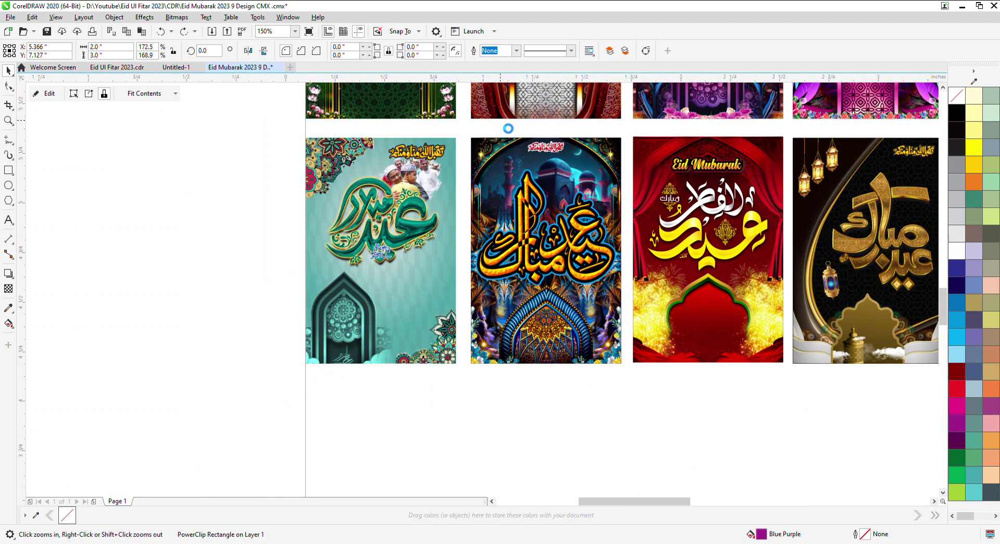
left_click_drag(501, 121, 499, 121)
left_click(485, 428)
left_click(486, 428)
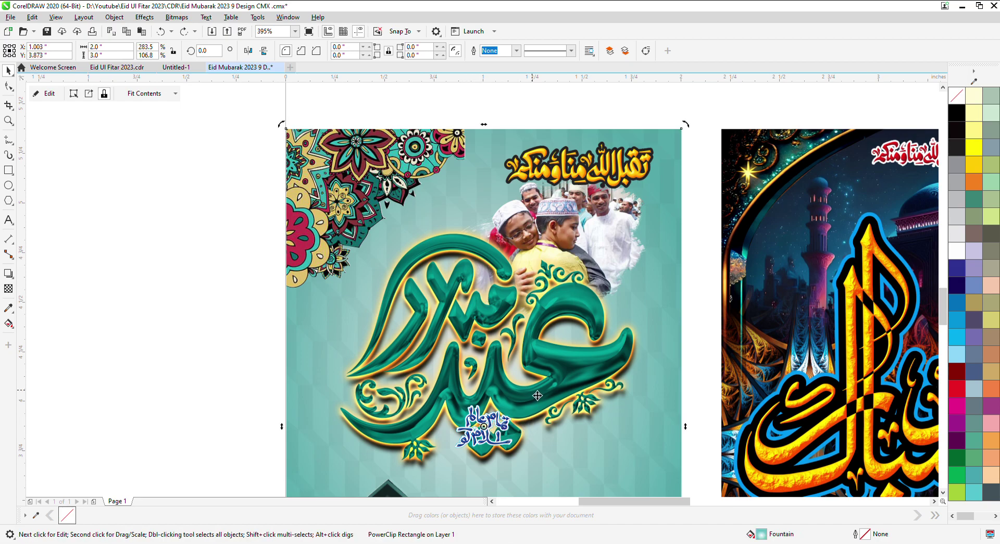
left_click(497, 450)
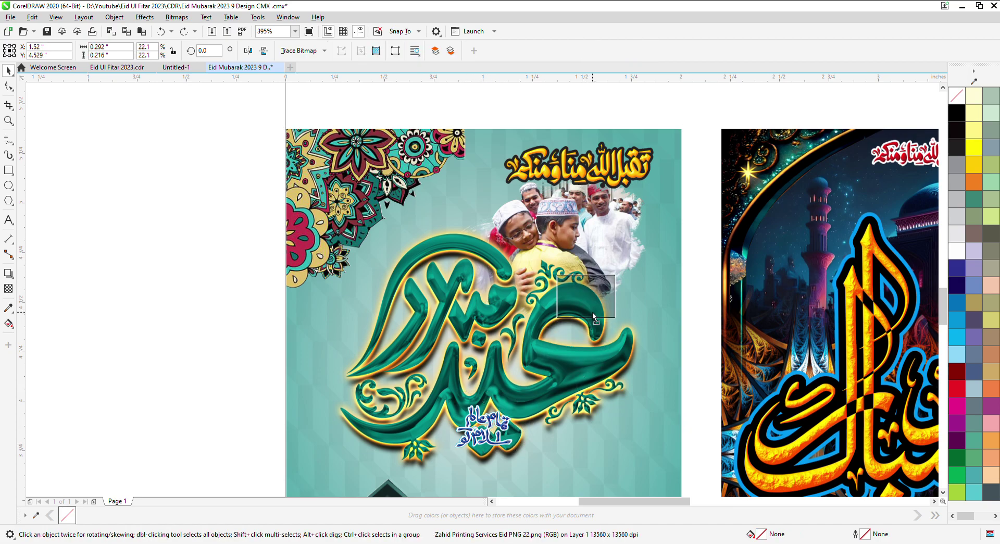
left_click_drag(640, 311, 649, 314)
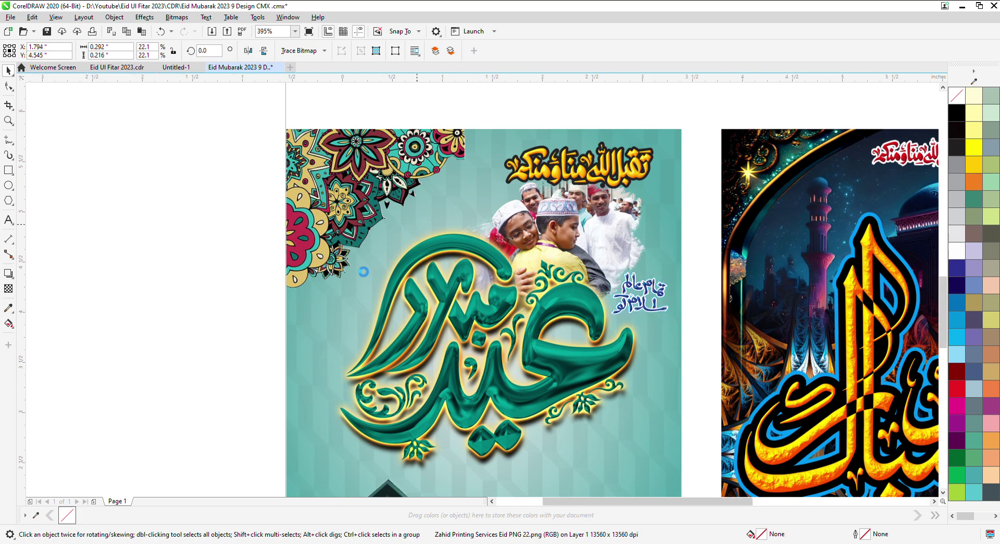
Shift the red square Eid design slightly up and left beside the page, to about X 9.875, Y 5.278 in.
scroll(343, 260, "down", 5)
scroll(782, 213, "up", 5)
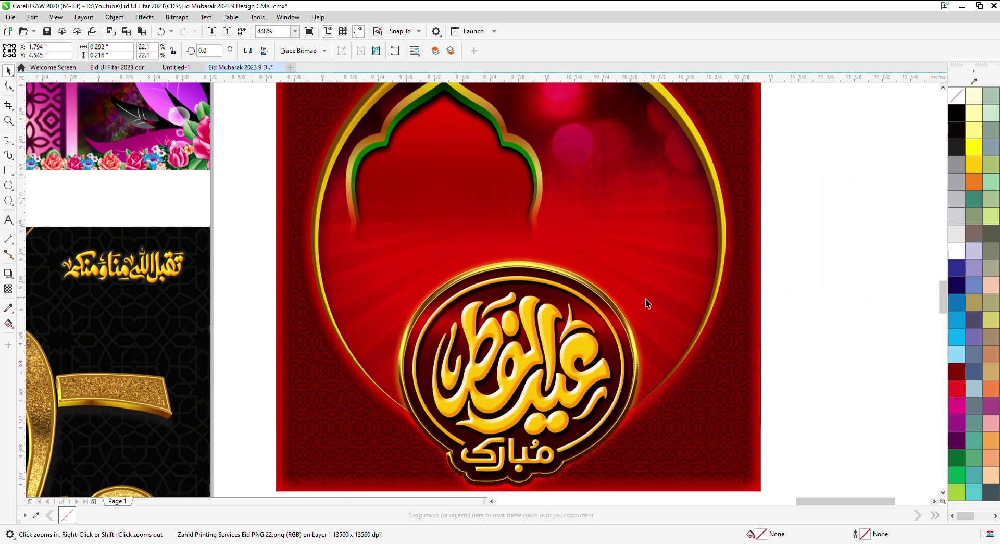
left_click(650, 301)
scroll(678, 321, "down", 3)
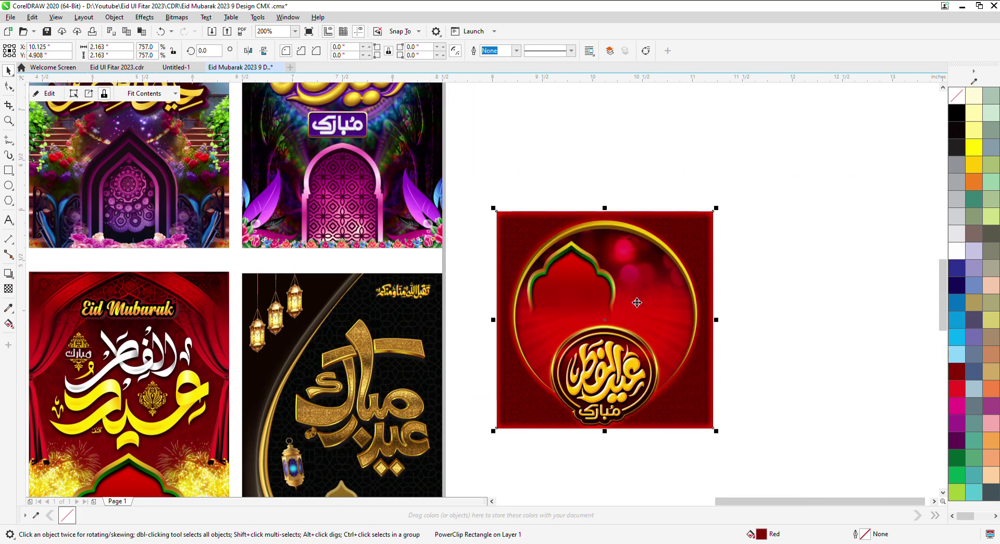
scroll(607, 295, "down", 3)
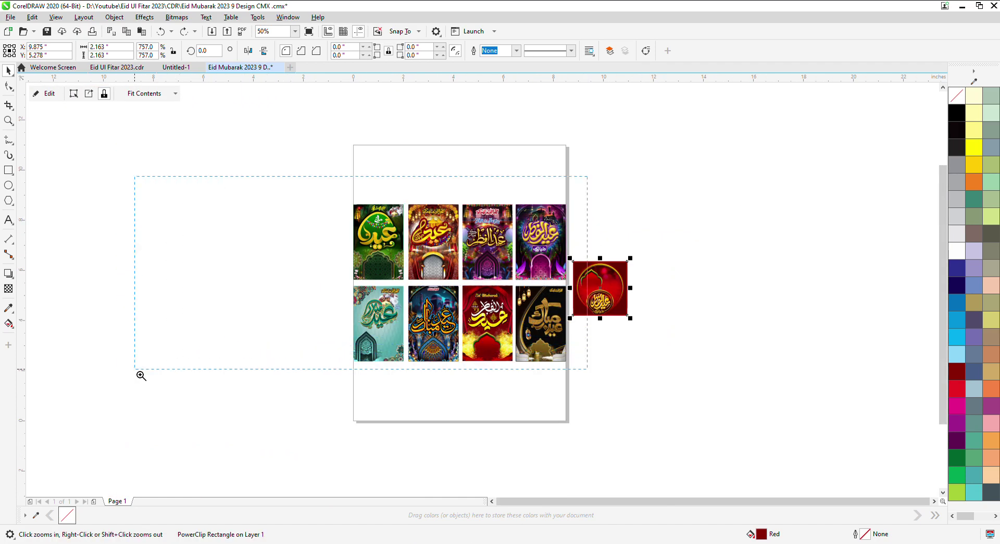
Move the green Eid poster off the left side of the page and release its contents as separate objects.
left_click_drag(135, 369, 134, 369)
left_click_drag(548, 227, 546, 228)
left_click_drag(334, 263, 334, 263)
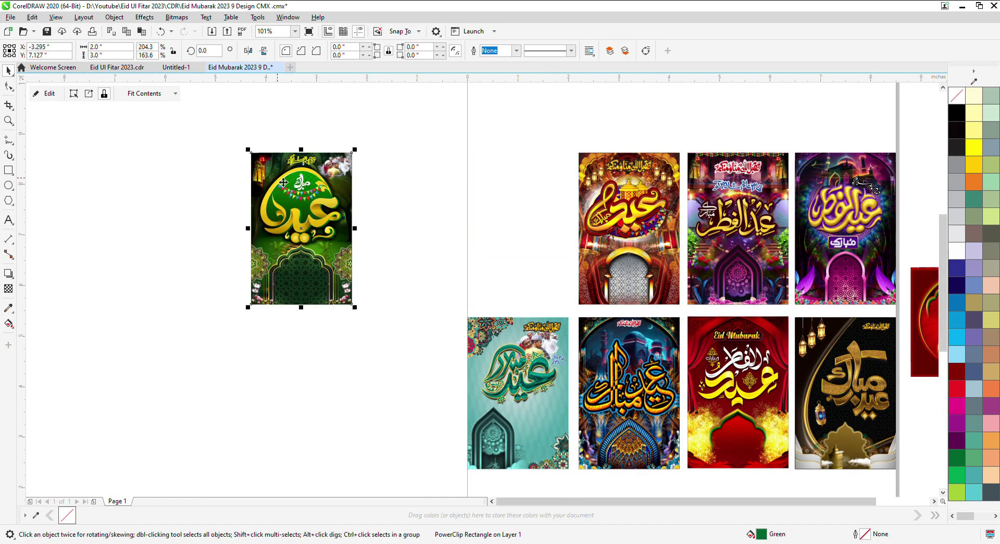
scroll(283, 179, "up", 2)
key("ctrl+u")
left_click(571, 221)
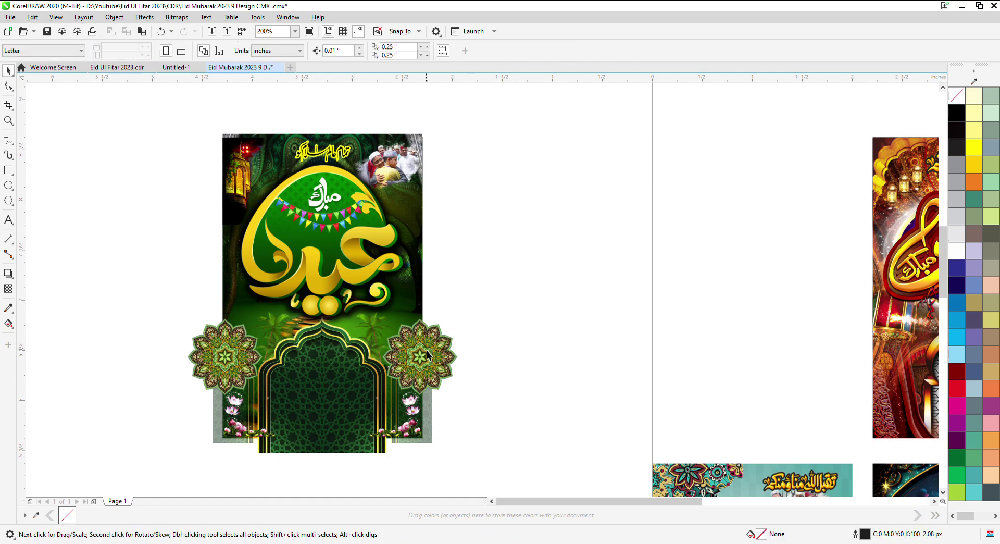
Move the pair of green mandala ornaments and the Eid Mubarak PNG artwork out of the green poster to its left.
left_click(433, 349)
scroll(440, 346, "down", 1)
left_click_drag(439, 345, 314, 347)
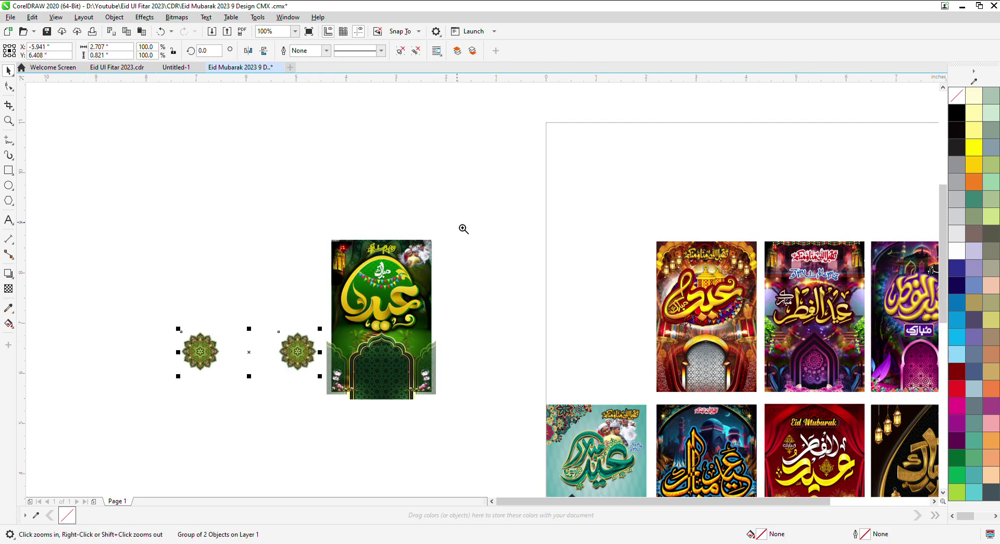
scroll(136, 349, "up", 2)
left_click(475, 242)
left_click_drag(476, 242, 391, 242)
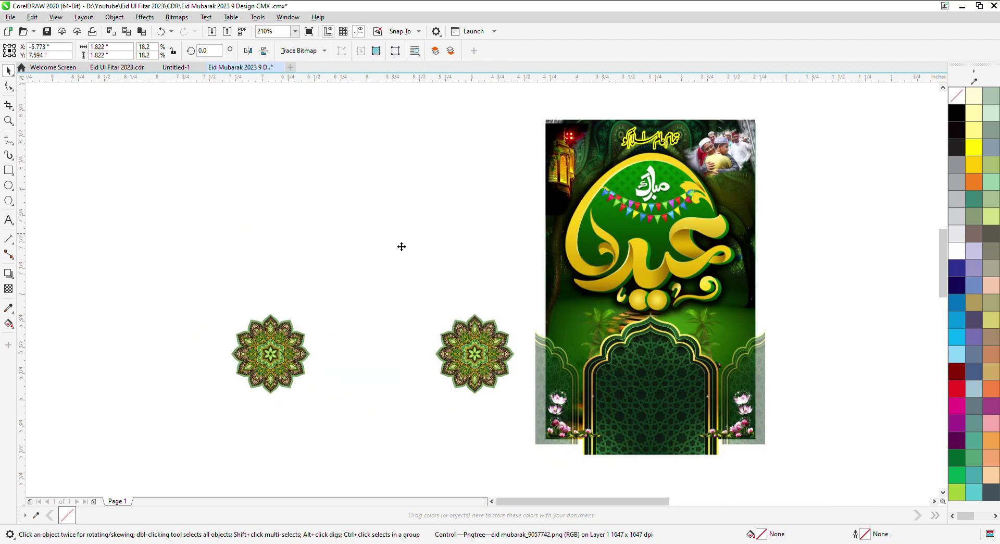
Move the lantern, the group photo and the yellow caption out of the green poster to its left.
left_click_drag(559, 159, 255, 170)
left_click(685, 157)
left_click_drag(686, 157, 438, 123)
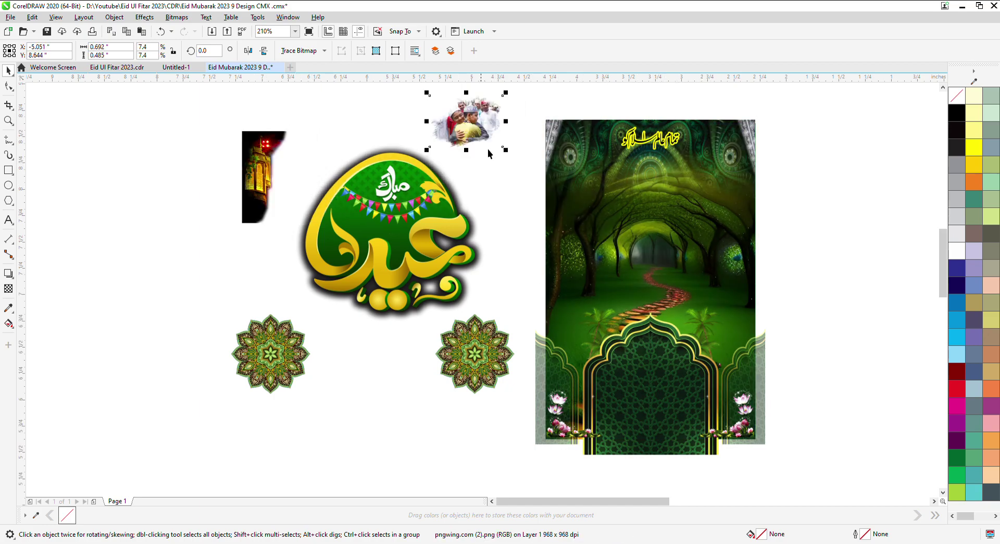
left_click(646, 148)
left_click_drag(480, 98, 480, 98)
Move the ornamental arabesque strip from the top of the green poster to its right and clear its transparency.
left_click_drag(601, 185, 822, 200)
scroll(489, 197, "down", 2)
key("F2")
left_click_drag(451, 134, 780, 309)
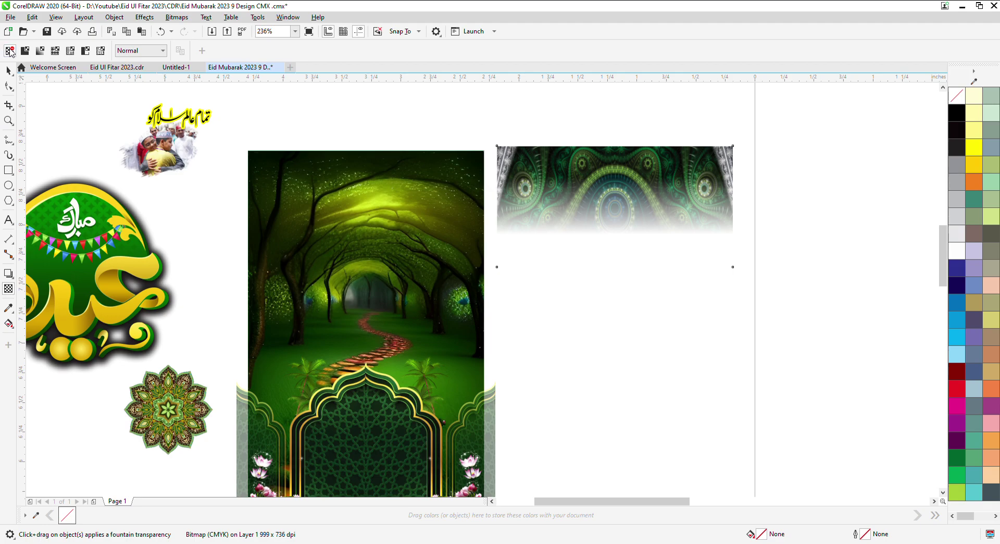
left_click(9, 71)
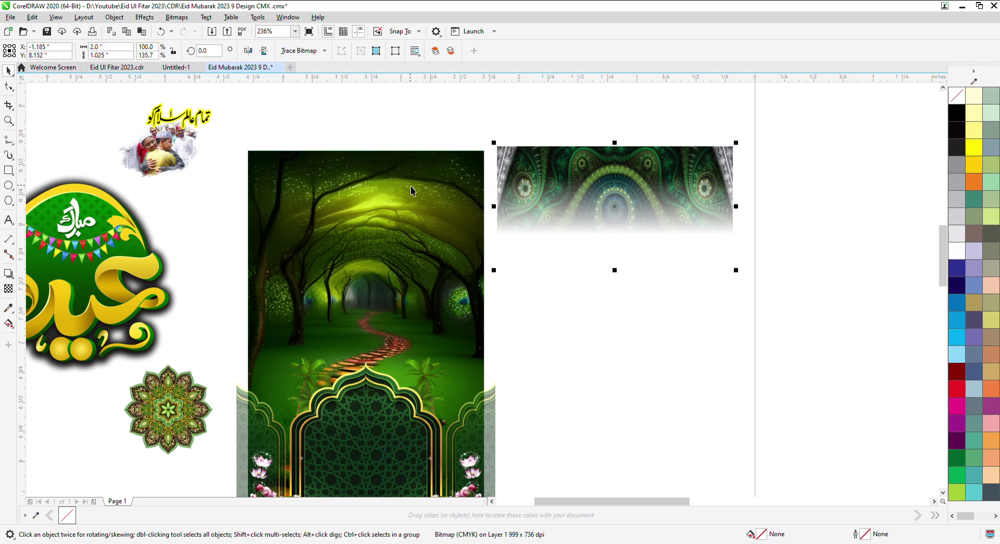
Move the forest path background to the right of the green poster, and the arch panel and palm trees below it.
left_click_drag(357, 217, 682, 291)
scroll(315, 143, "down", 2)
left_click_drag(333, 290, 303, 384)
scroll(303, 314, "up", 2)
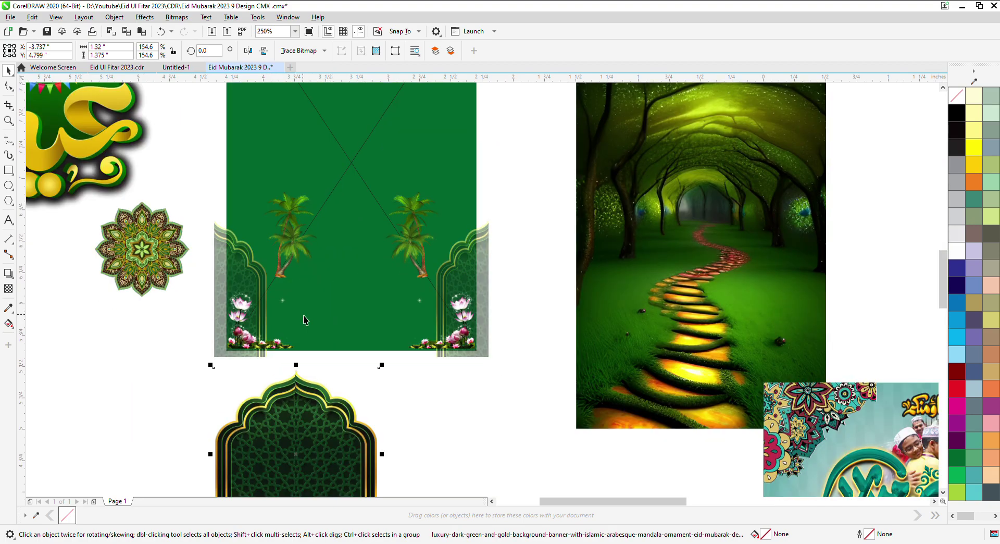
left_click(299, 254)
left_click_drag(299, 253, 247, 440)
Move the pair of side arches to the middle of the green rectangle, ungroup them and remove the left arch's transparency.
left_click_drag(249, 285, 334, 206)
left_click(318, 243)
key("ctrl+u")
left_click(306, 248)
left_click(7, 288)
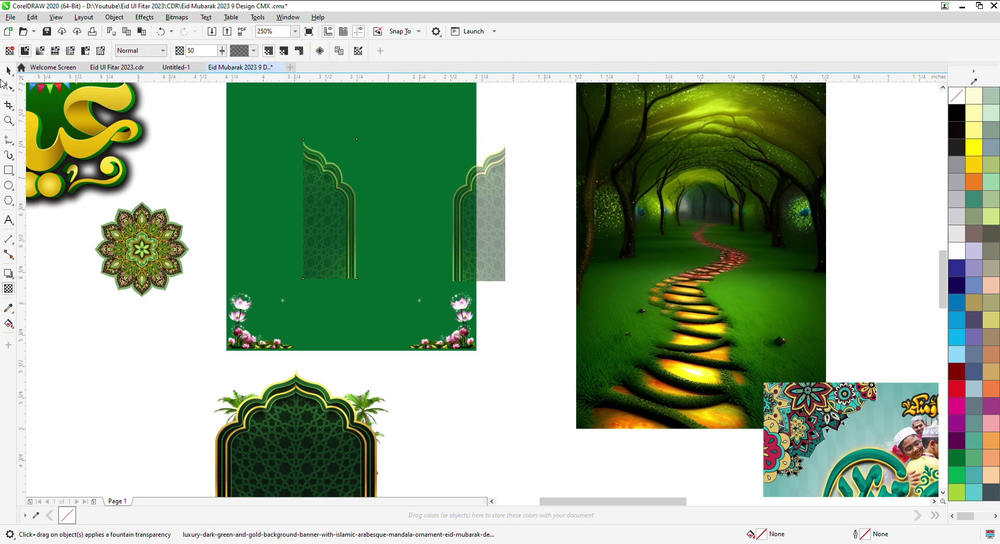
left_click(10, 52)
key("space")
Move the lotus flowers off the green rectangle and shift the forest background left against the rectangle's edge.
left_click_drag(247, 327, 111, 367)
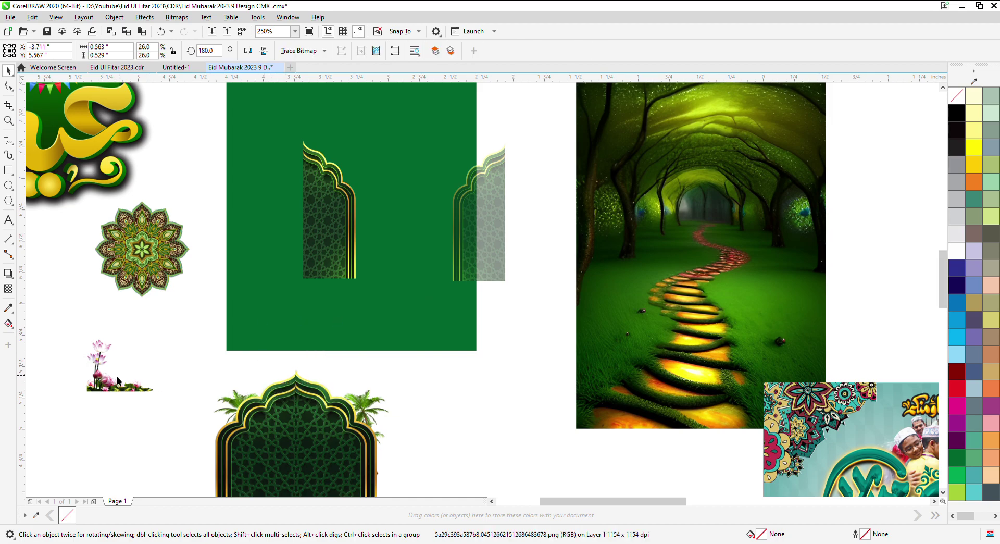
scroll(120, 358, "up", 4)
scroll(467, 307, "down", 5)
key("ctrl+z")
scroll(352, 268, "down", 2)
left_click_drag(490, 219, 459, 200)
scroll(536, 200, "down", 1)
key("F2")
scroll(719, 341, "up", 2)
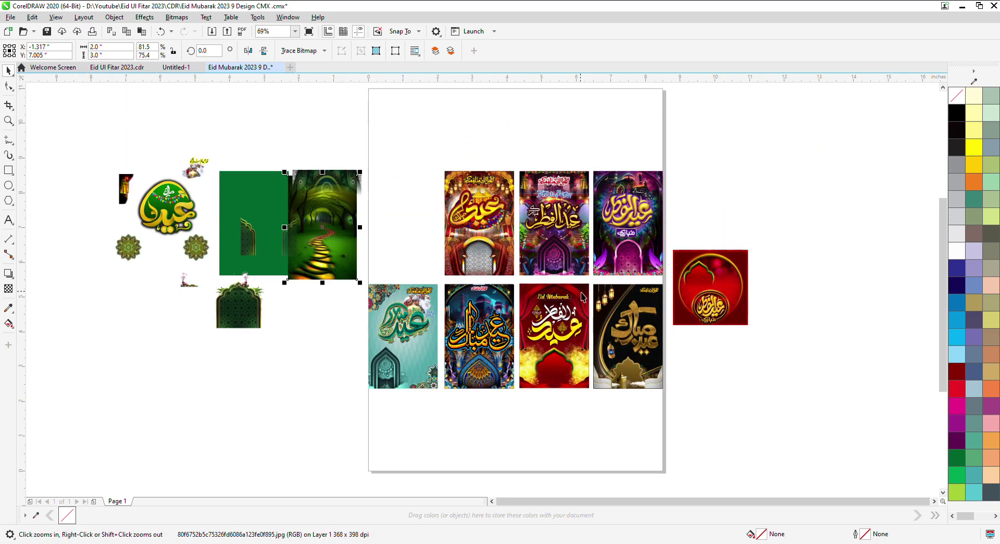
Move the red-and-gold Eid poster to the top edge of the page at X 3.16, Y 10.583 in and release its contents.
key("space")
left_click(479, 265)
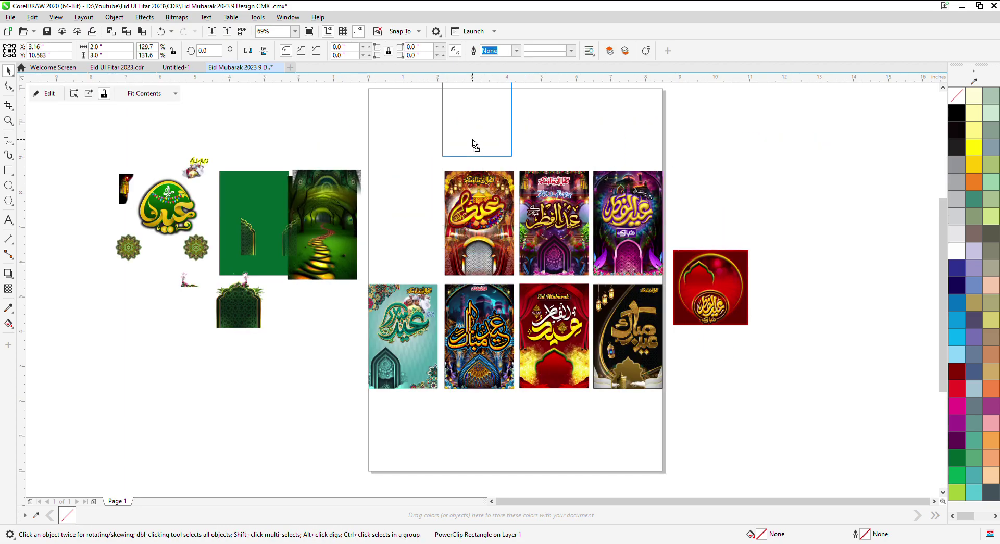
left_click_drag(473, 139, 473, 140)
key("shift+F2")
scroll(395, 224, "down", 1)
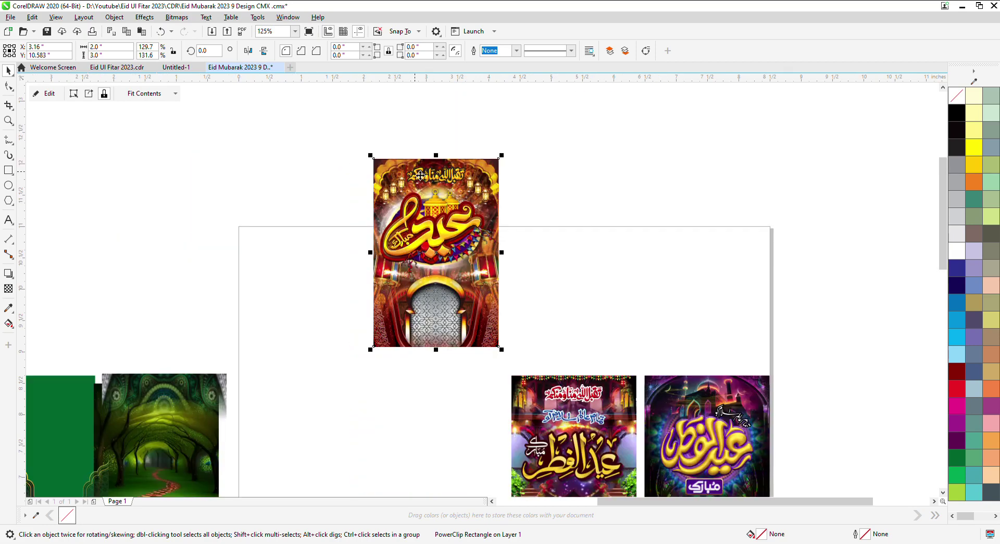
left_click(422, 176, "ctrl")
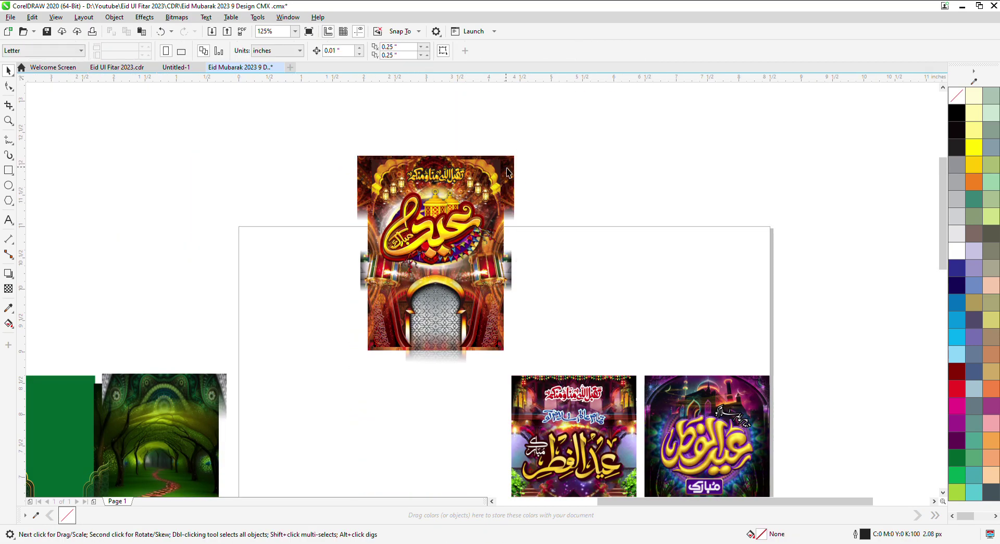
left_click_drag(674, 402, 674, 402)
Move the red mandala strip left of the red-and-gold poster, and the golden arch frame, caption and hanging lanterns to its right.
left_click(539, 216)
left_click(552, 159)
left_click_drag(551, 156, 571, 198)
left_click_drag(452, 155, 662, 165)
left_click(510, 176)
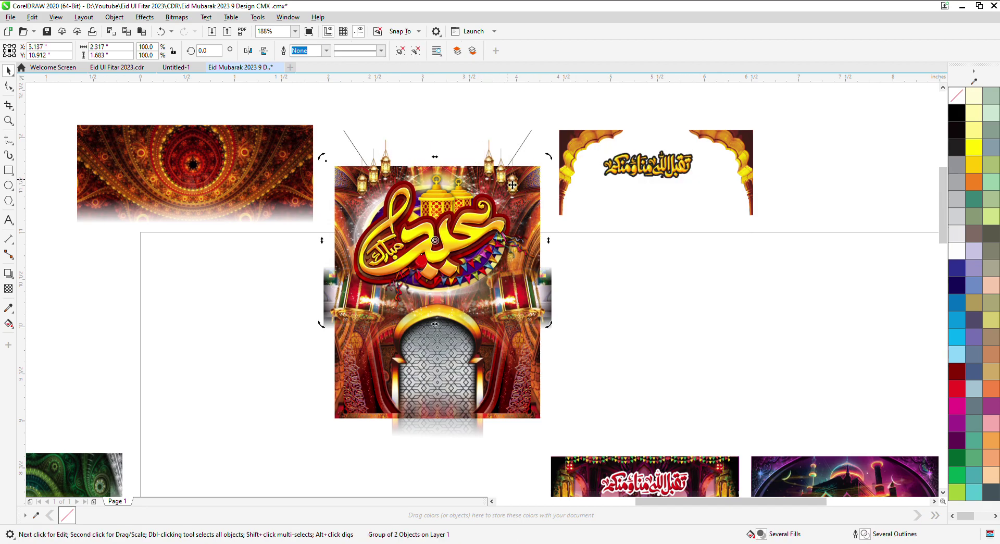
left_click_drag(499, 155, 717, 209)
Spread the Eid calligraphy and curved side borders to the poster's left, the arched window to its right and the lamps above it.
left_click_drag(474, 219, 237, 266)
left_click_drag(438, 373, 644, 354)
left_click_drag(406, 382, 201, 423)
left_click(383, 230)
left_click_drag(359, 308, 371, 108)
Try to move the red interior background out of its frame, and undo the move.
left_click_drag(426, 255, 219, 221)
key("ctrl+z")
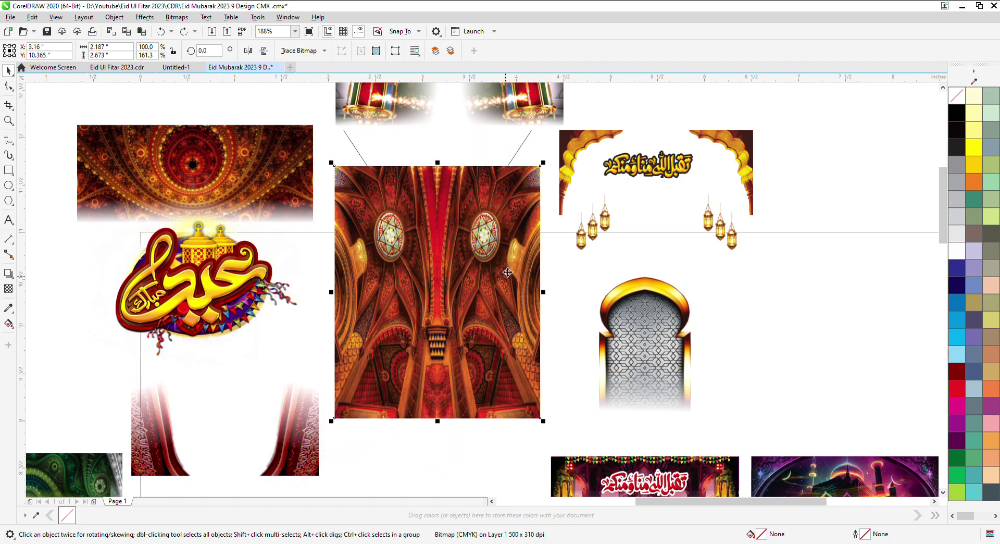
left_click(454, 152)
Move the purple staircase Eid poster right of the page to X 10.088, Y 11.009 in, release its contents and pull the pink background left.
scroll(411, 186, "down", 1)
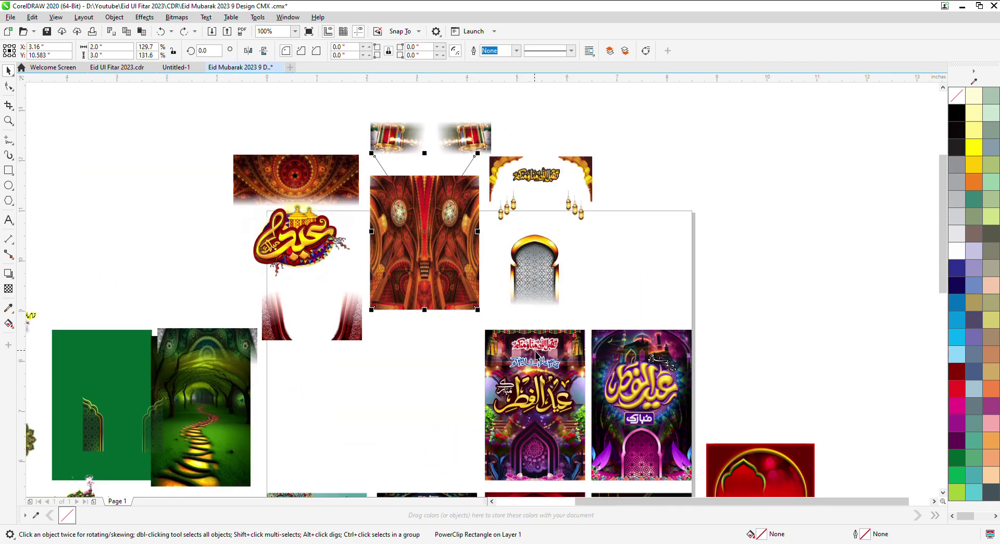
left_click(540, 362)
left_click_drag(540, 362, 822, 224)
scroll(513, 185, "down", 1)
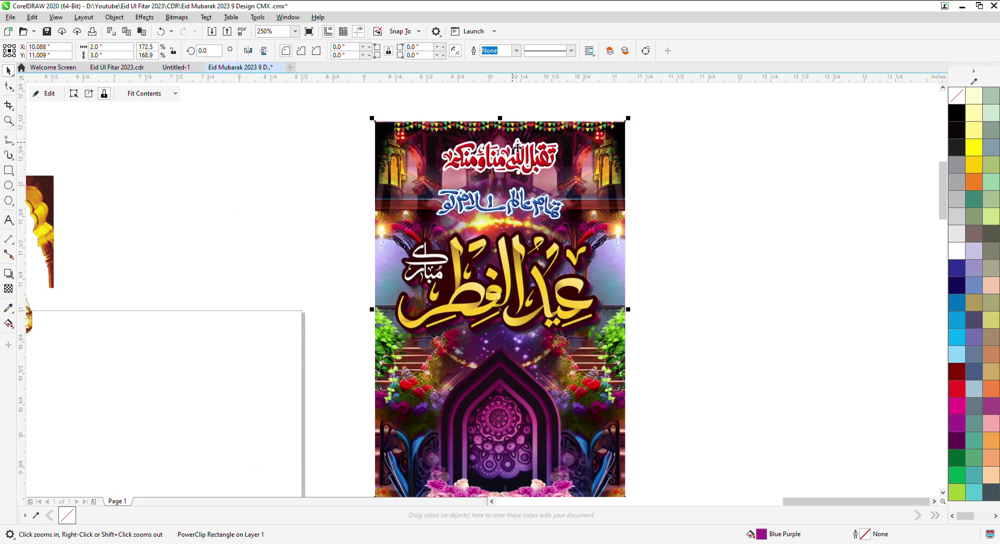
scroll(532, 154, "down", 2)
left_click(375, 228)
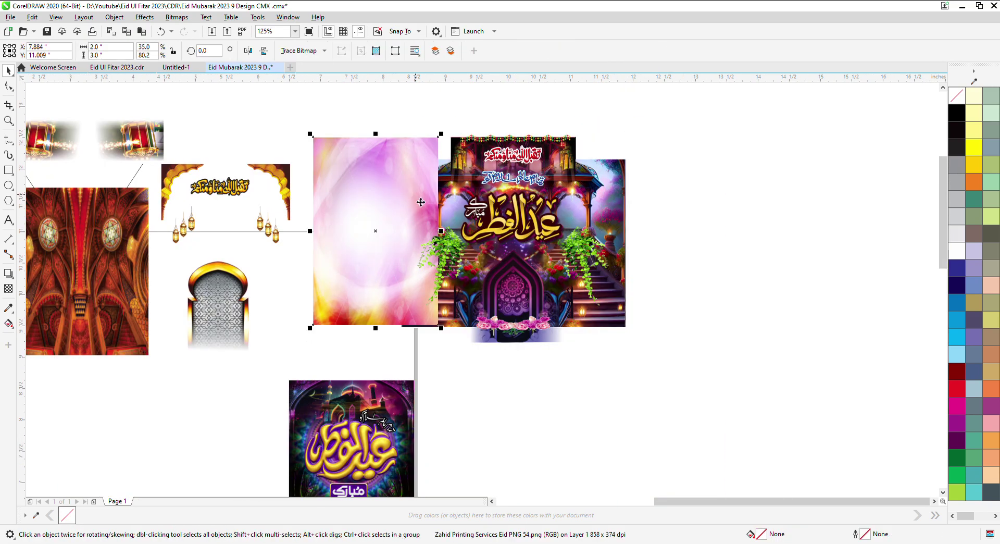
Delete the pink abstract background and undo the deletion.
key("Delete")
scroll(547, 195, "up", 1)
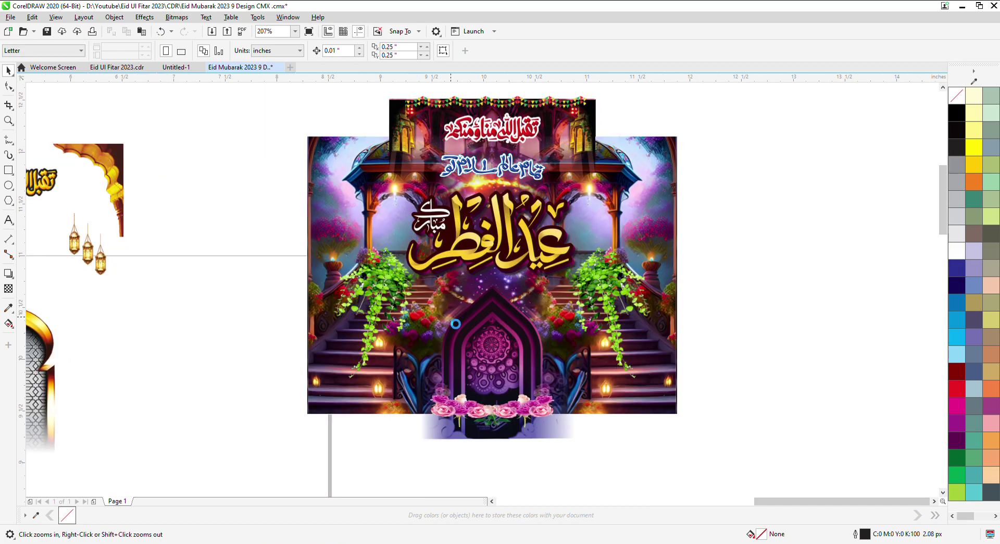
key("ctrl+z")
Move the pair of hanging plants and the pair of gazebo staircase images out of the purple poster to its right.
left_click_drag(392, 286, 728, 293)
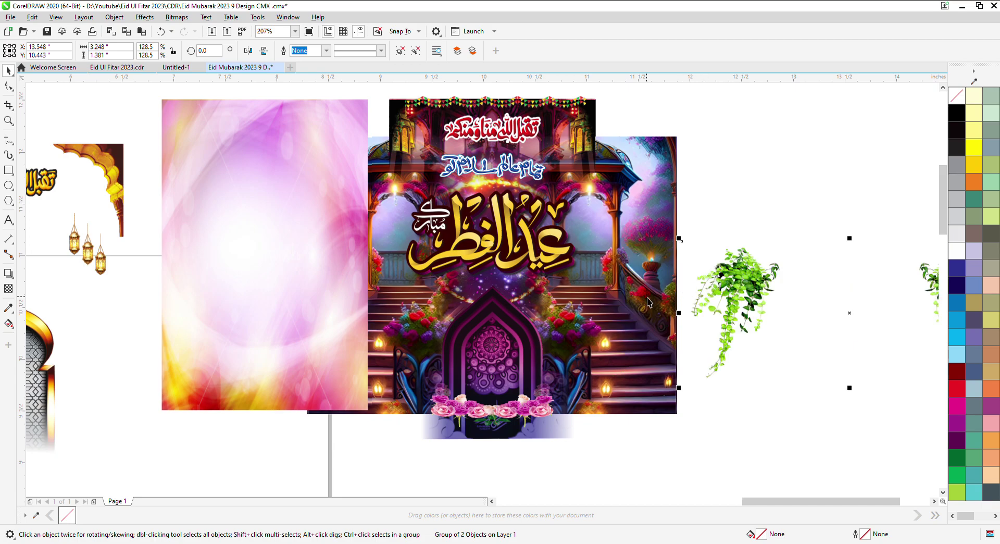
left_click(648, 301)
scroll(622, 311, "down", 1)
left_click_drag(633, 322, 812, 224)
key("F2")
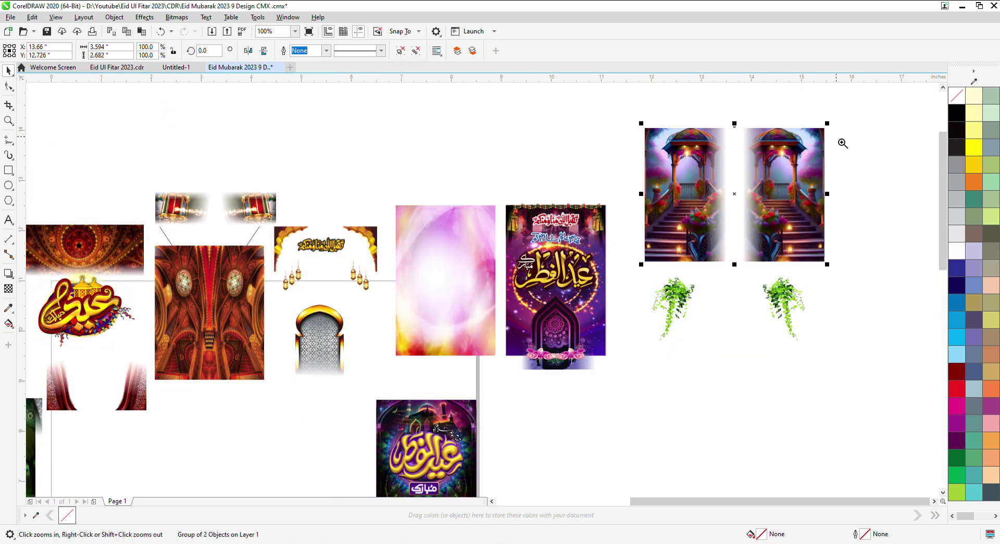
left_click_drag(836, 140, 725, 161)
scroll(721, 225, "down", 2)
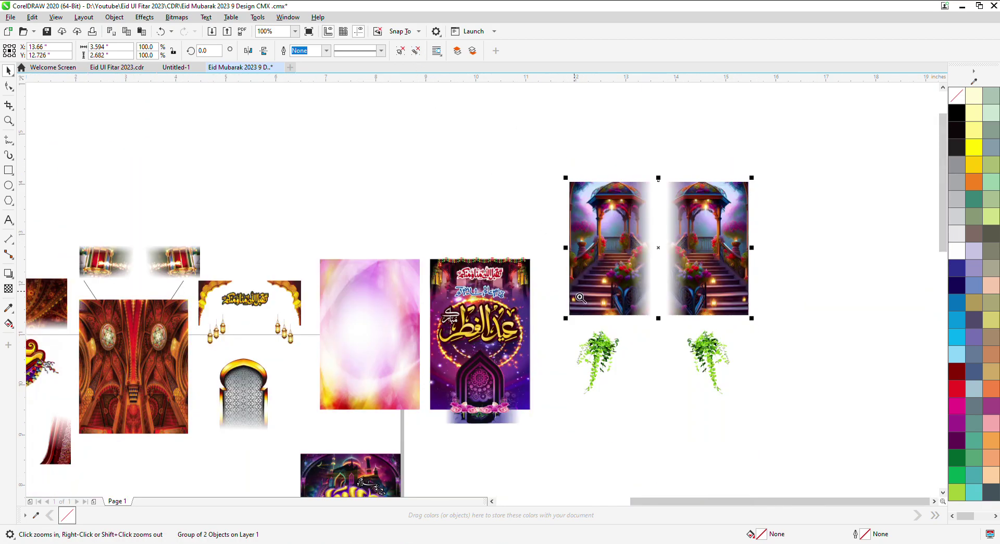
left_click_drag(355, 478, 341, 480)
Move the purple arch and the rose garland right of the purple poster, and the gold Eid calligraphy below it.
left_click(504, 397)
left_click_drag(520, 358, 805, 376)
left_click_drag(484, 402, 678, 423)
left_click_drag(477, 273, 536, 462)
Move the starry purple background out of the frame to the right, to X 12.526, Y 12.147 in.
left_click_drag(471, 307, 507, 272)
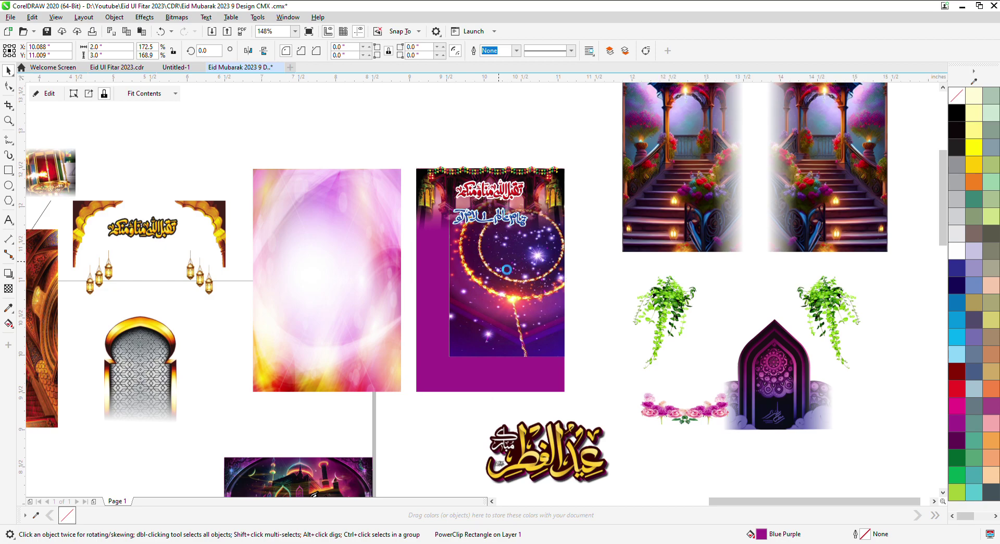
key("ctrl+z")
left_click(597, 305)
left_click_drag(526, 308, 684, 233)
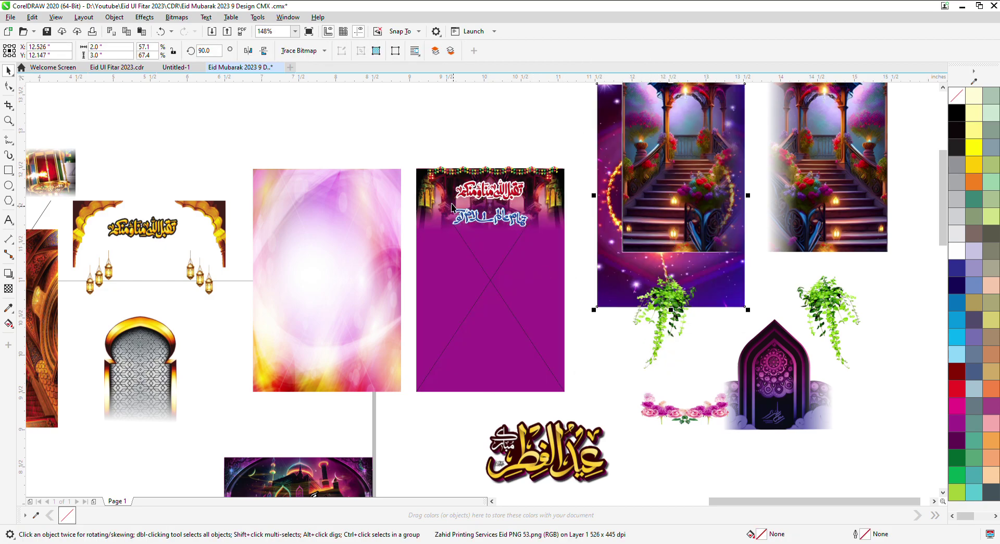
Move the red caption, the blue caption and the pink interior image above the purple frame.
scroll(477, 189, "up", 1)
left_click_drag(495, 194, 503, 120)
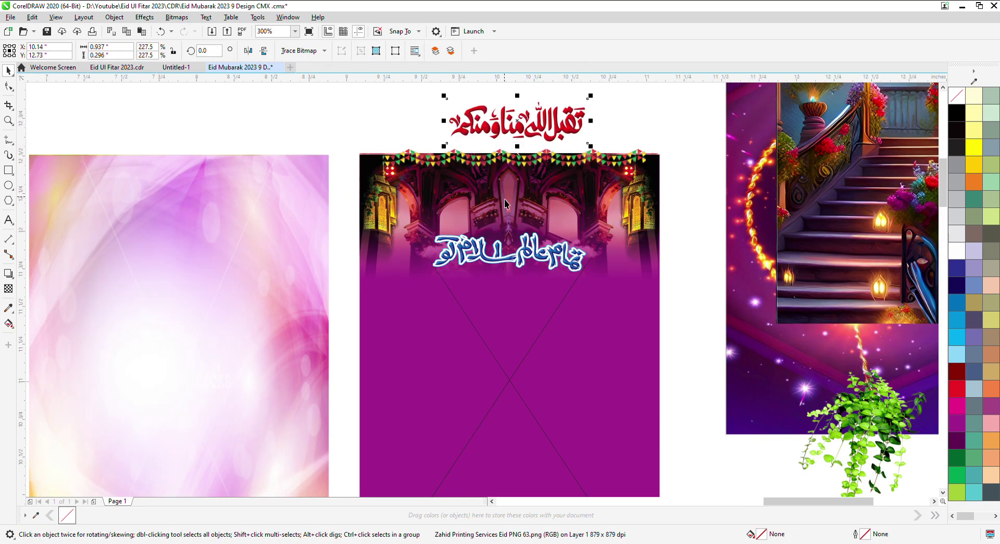
left_click_drag(468, 229, 300, 99)
left_click_drag(448, 181, 716, 115)
scroll(522, 213, "down", 1)
left_click_drag(698, 202, 488, 90)
Move the pair of corner lanterns and the bunting garland off the purple frame to just above it.
scroll(450, 171, "up", 1)
left_click(445, 236)
scroll(745, 286, "down", 1)
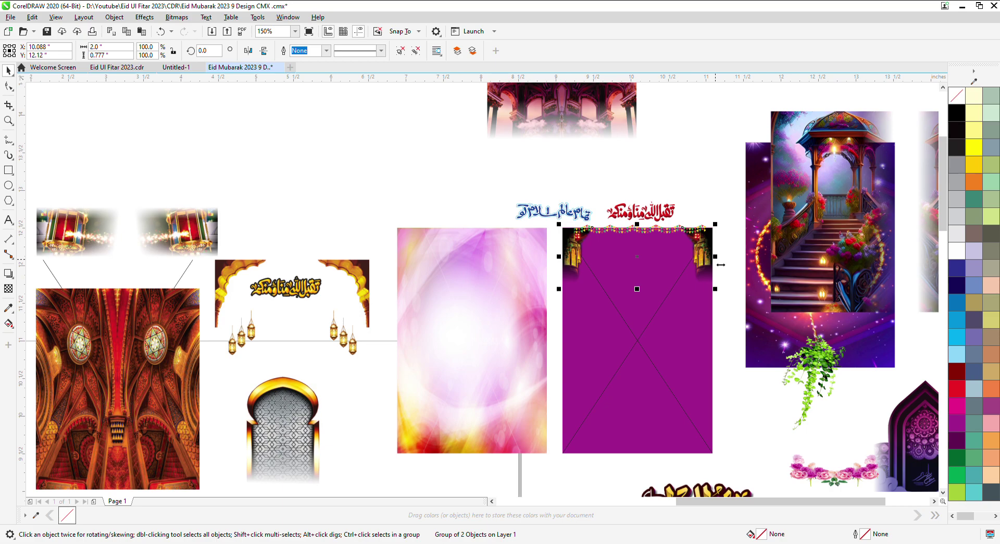
left_click_drag(711, 260, 690, 192)
left_click_drag(640, 211, 641, 185)
left_click_drag(652, 220, 651, 219)
scroll(554, 193, "down", 1)
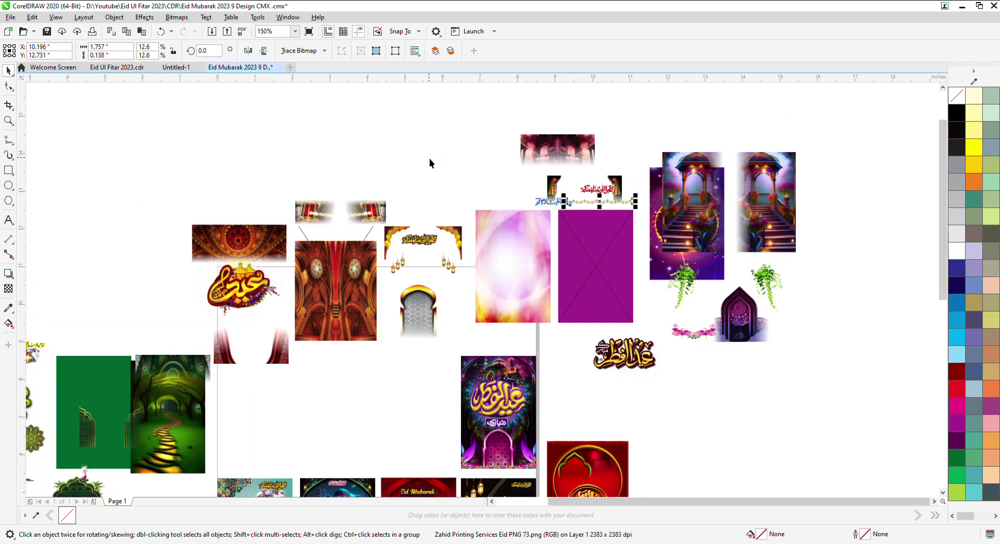
Move the purple mosque Eid poster far right of the page to X 17.886, Y 4.068 in and release its contents.
scroll(454, 278, "down", 1)
key("F2")
left_click_drag(664, 478, 731, 532)
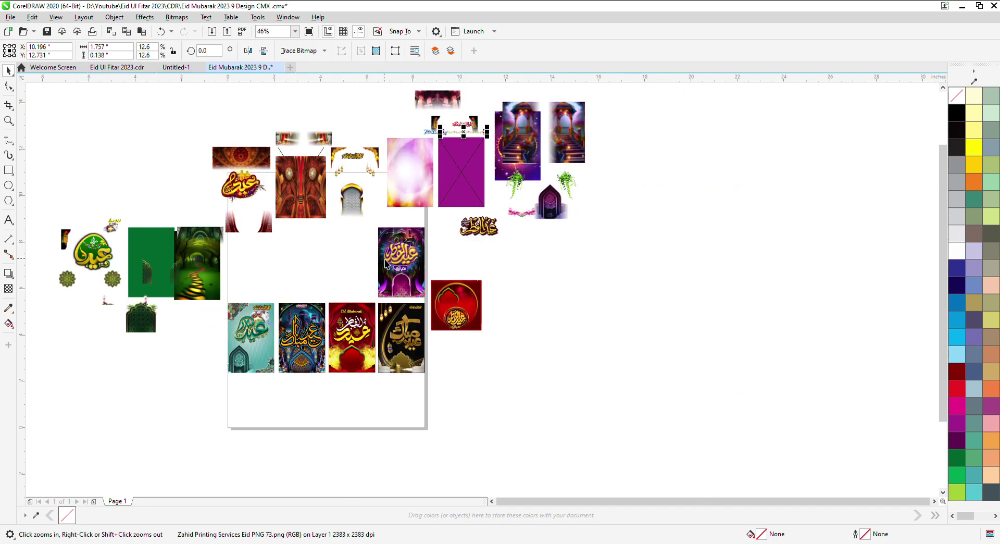
left_click_drag(398, 258, 407, 265)
left_click_drag(633, 328, 634, 329)
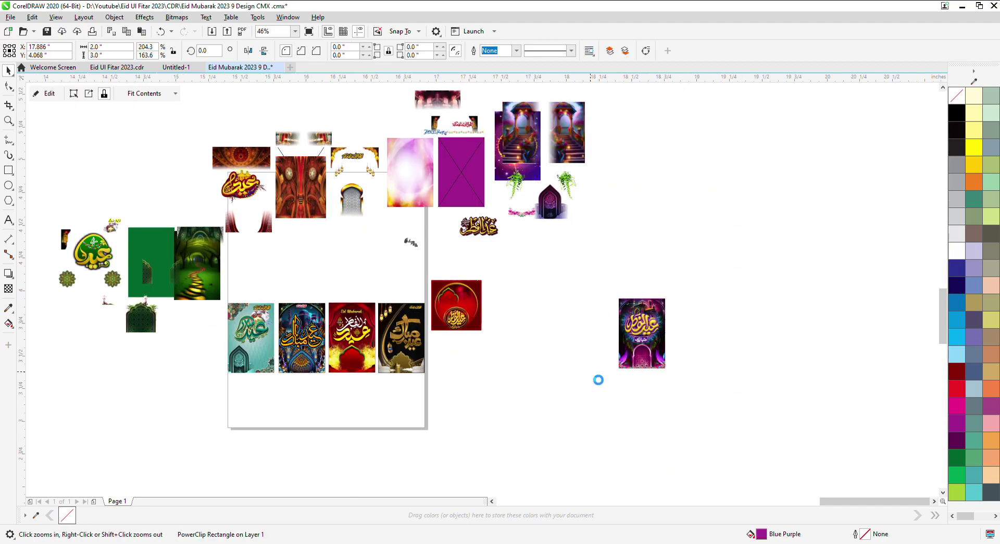
key("shift+F2")
scroll(633, 241, "down", 1)
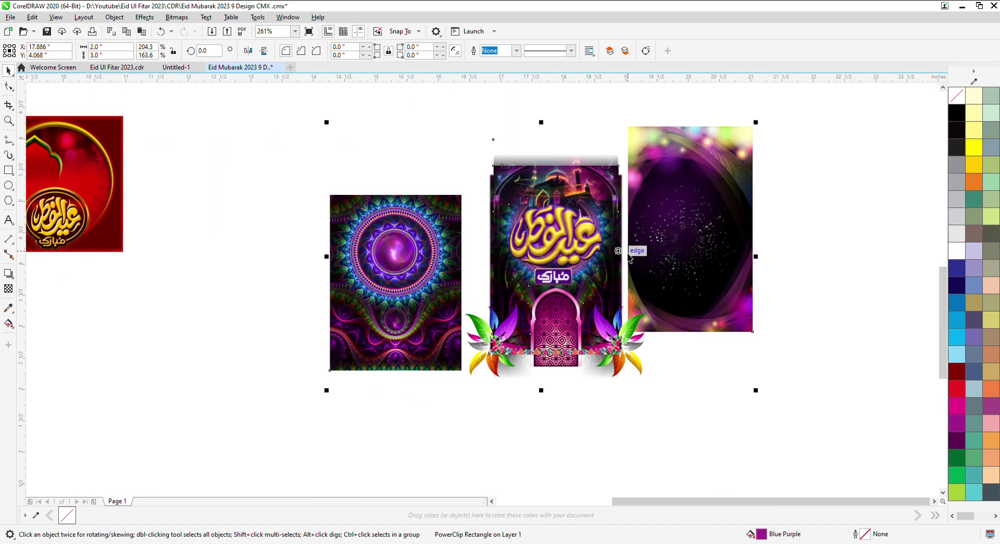
left_click(614, 407)
Delete the loose mandala background and the dark purple bokeh background on either side of the mosque poster.
left_click(427, 338)
key("Delete")
left_click(719, 281)
key("Delete")
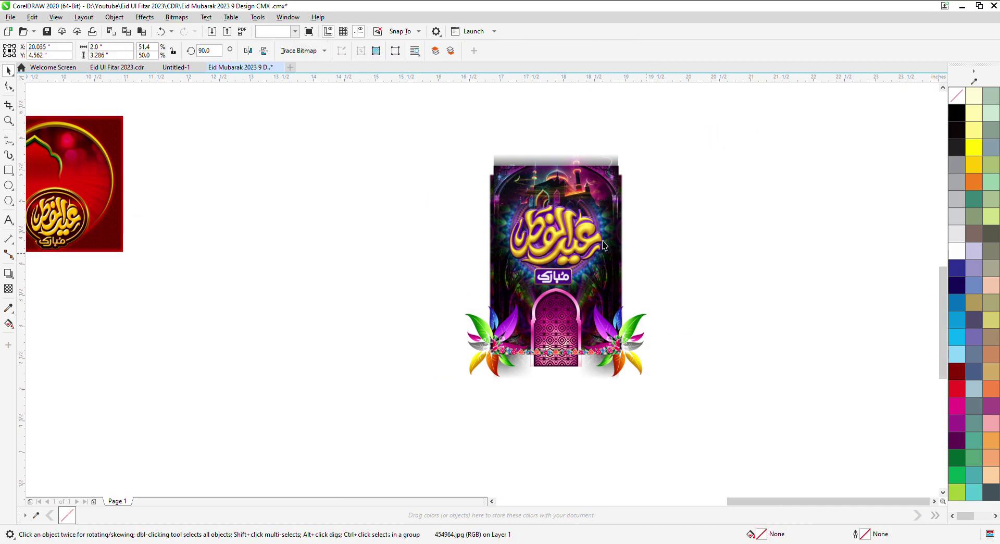
Move the gold Eid calligraphy left of the mosque poster to X 15.611, Y 4.105 in and inspect its texture up close.
left_click_drag(552, 243, 419, 228)
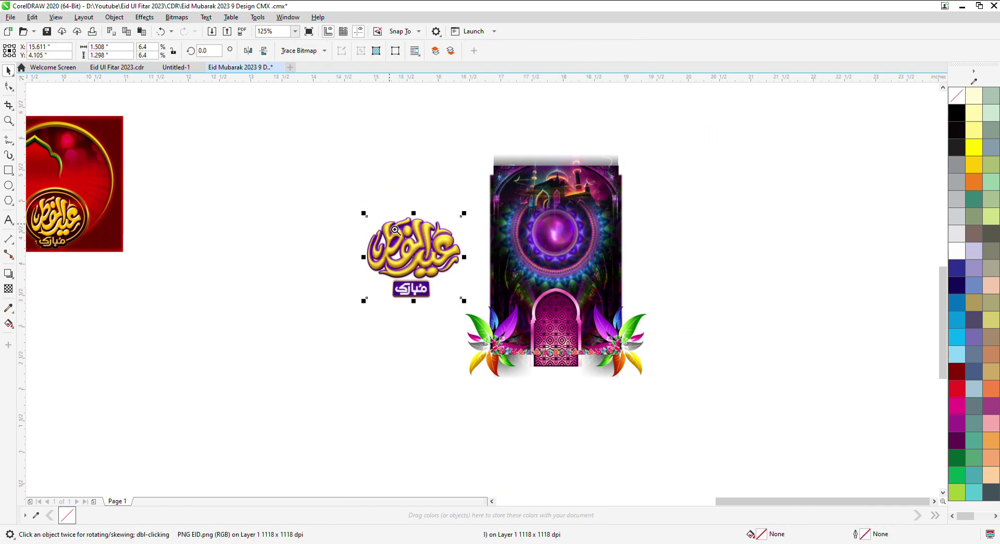
key("shift+F2")
left_click_drag(265, 195, 448, 309)
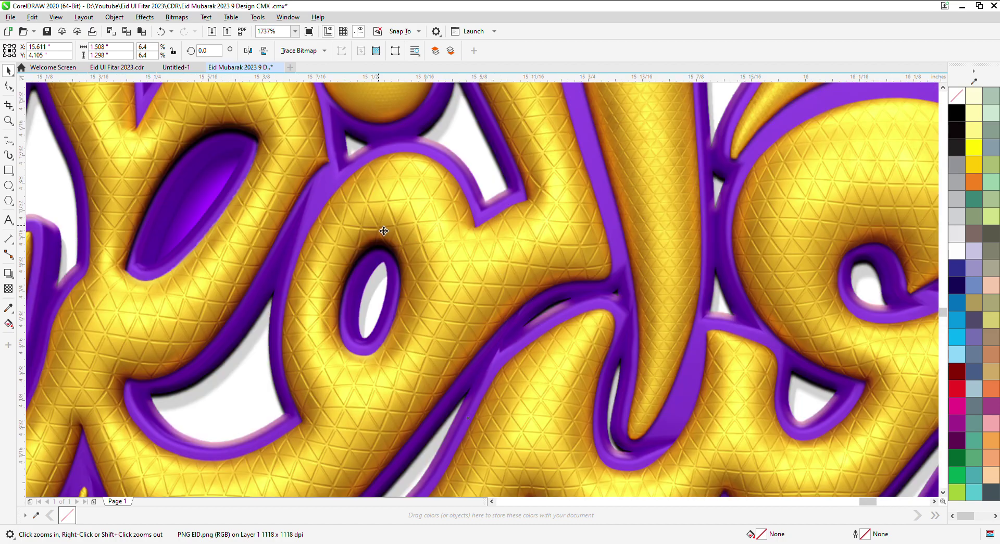
scroll(384, 231, "down", 4)
Move the pink arched window and the colourful leaf-and-flower ornament out of the mosque poster to its left.
left_click_drag(601, 246, 235, 282)
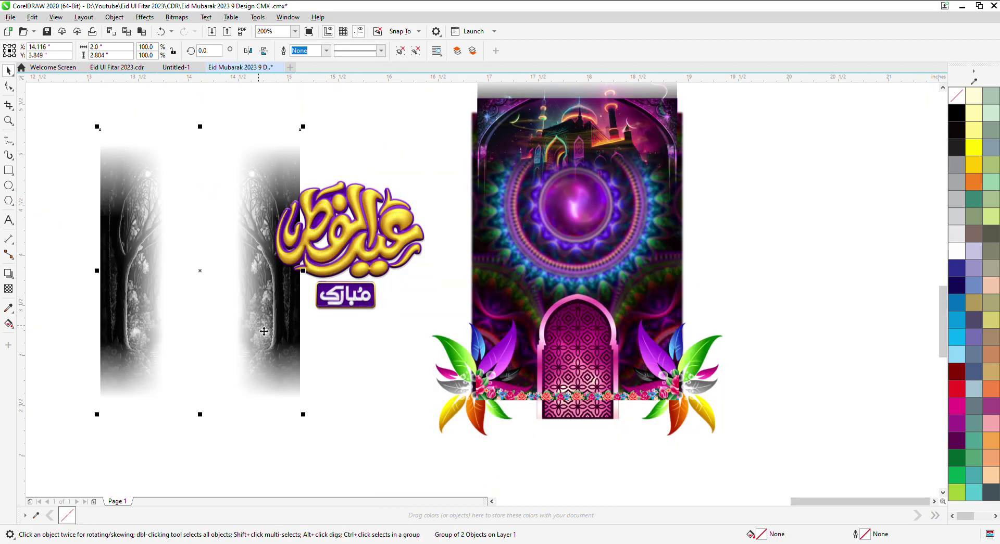
key("ctrl+z")
left_click_drag(583, 418, 268, 411)
left_click_drag(476, 402, 67, 243)
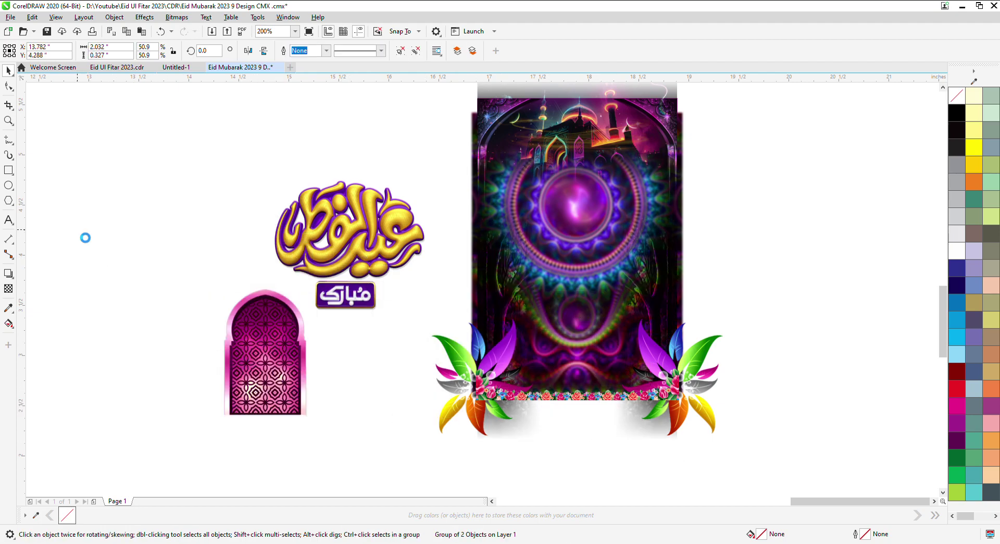
left_click_drag(500, 386, 89, 228)
Set the merge mode of the tree pair to Normal and move the pair to the right of the mosque poster.
left_click_drag(574, 358, 770, 358)
key("ctrl+z")
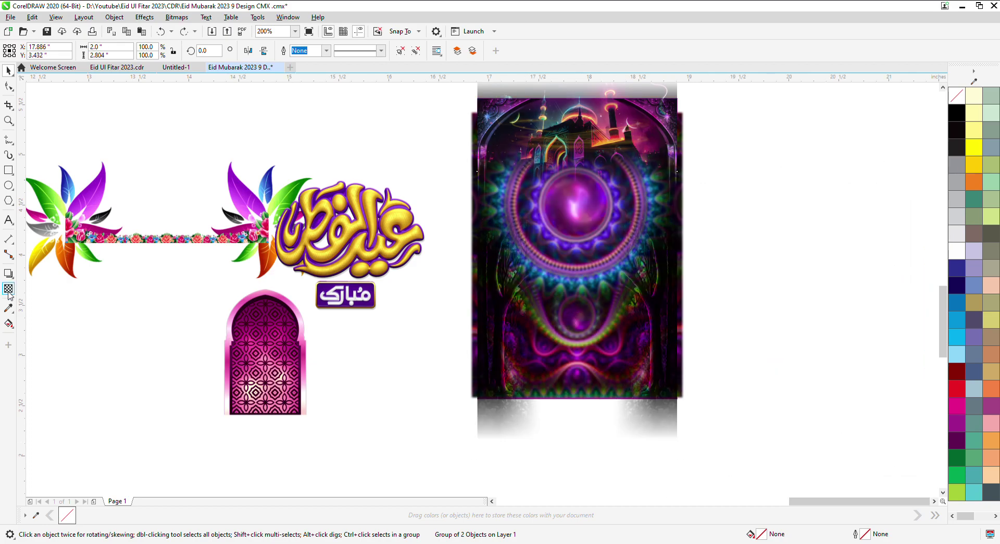
left_click(8, 288)
left_click(135, 61)
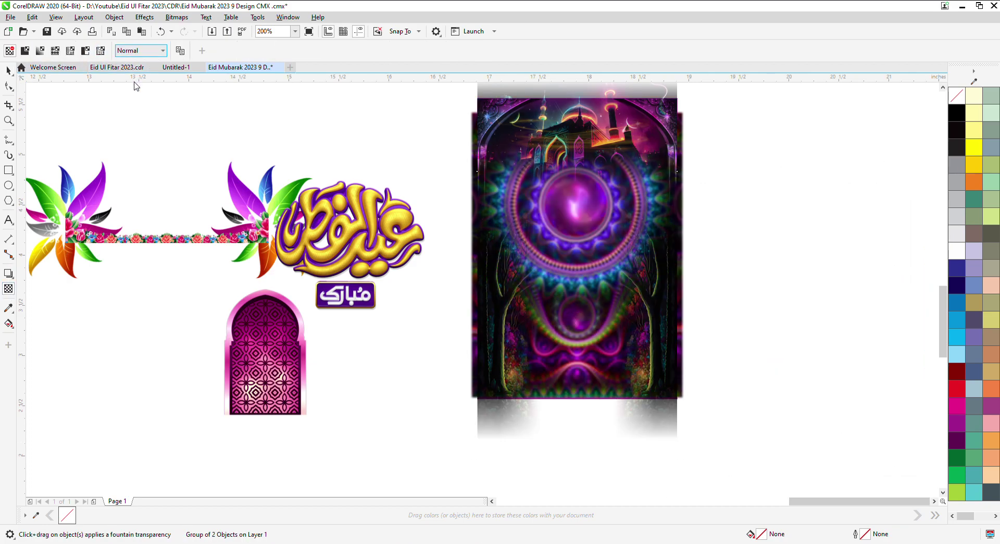
key("space")
left_click_drag(494, 326, 744, 327)
Move the mandala background left of the purple frame and the golden light streaks right of it, to X 20.179, Y 5.552 in.
left_click(575, 303)
left_click_drag(575, 302, 146, 333)
left_click(525, 234)
scroll(524, 211, "down", 1)
left_click_drag(543, 170, 657, 150)
scroll(664, 158, "up", 1)
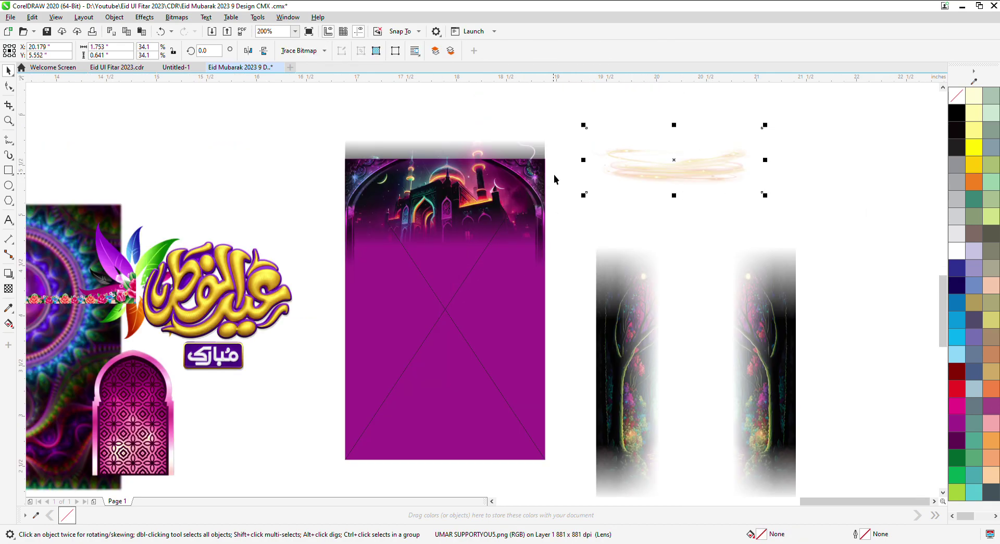
Move the grey ornate arch frame left of the purple poster to X 15.543, Y 5.815 in and the mosque picture above the purple rectangle.
left_click(574, 186)
left_click_drag(574, 186, 458, 143)
scroll(471, 246, "down", 1)
scroll(384, 200, "up", 2)
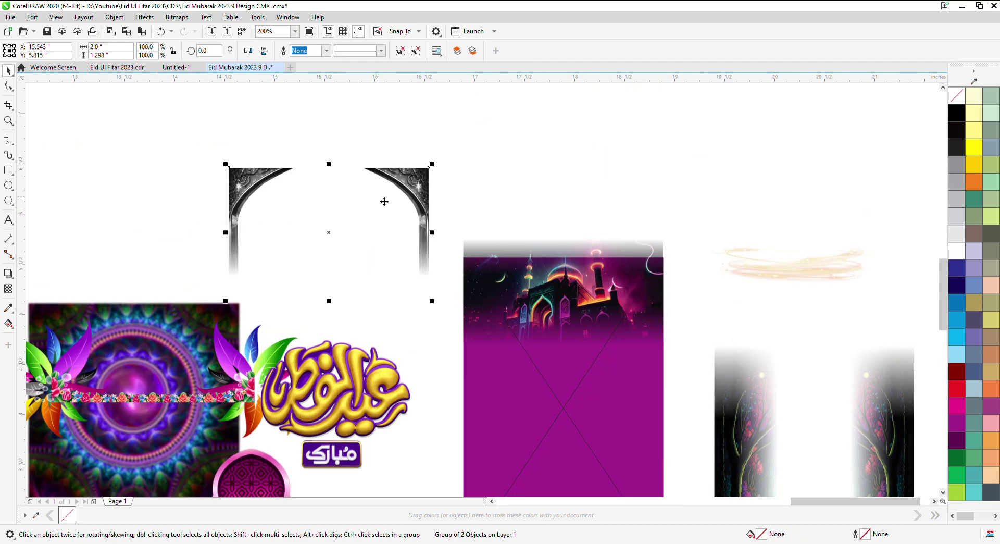
left_click(8, 288)
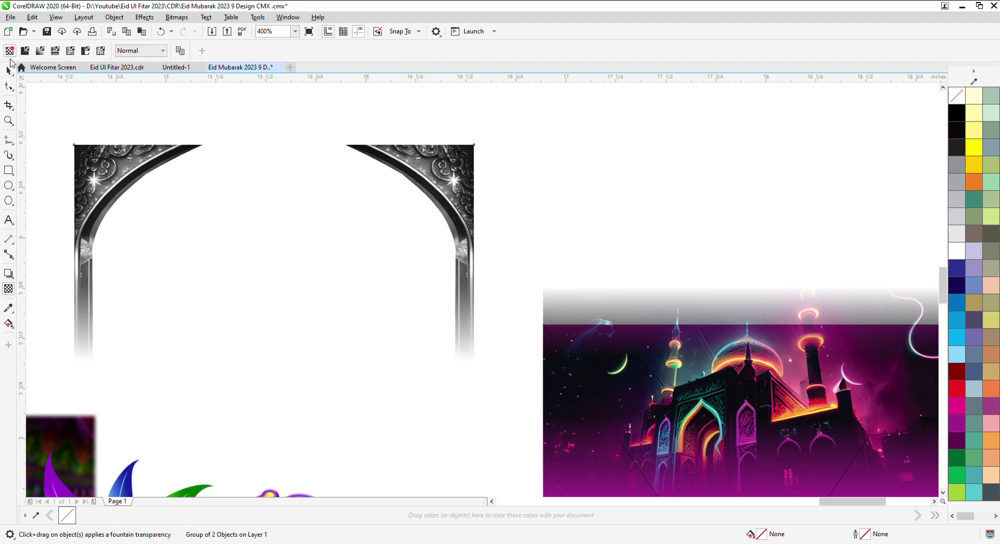
key("space")
scroll(450, 218, "down", 2)
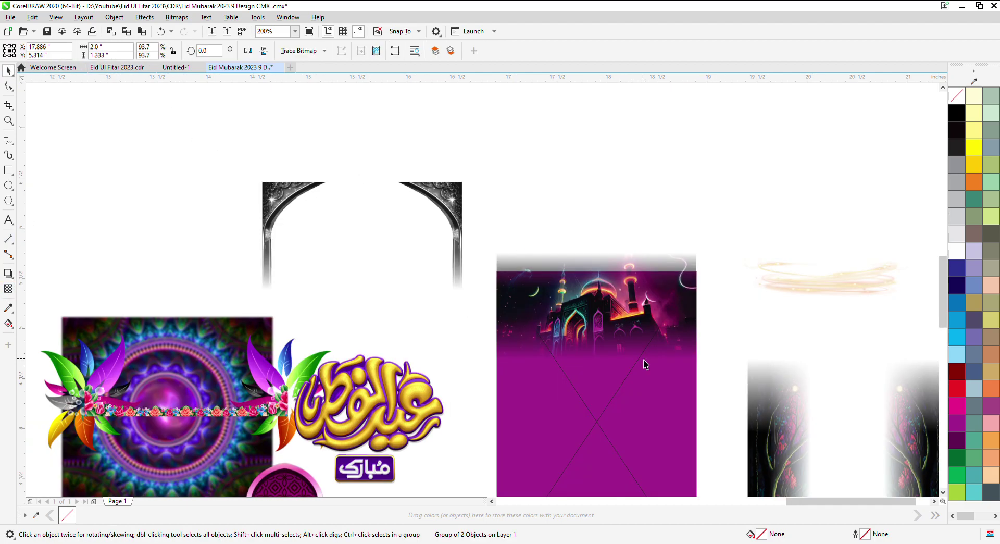
left_click_drag(645, 364, 648, 252)
Move the black-and-gold Eid poster to X 11.538, Y -2.085 in and extract its contents.
scroll(643, 229, "down", 4)
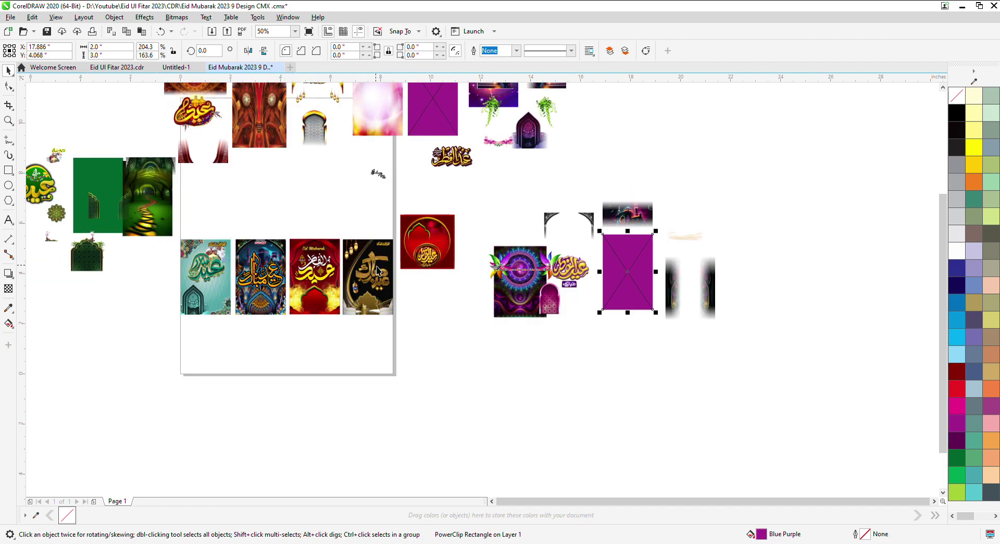
left_click(370, 277)
left_click_drag(455, 416, 456, 418)
key("shift+F2")
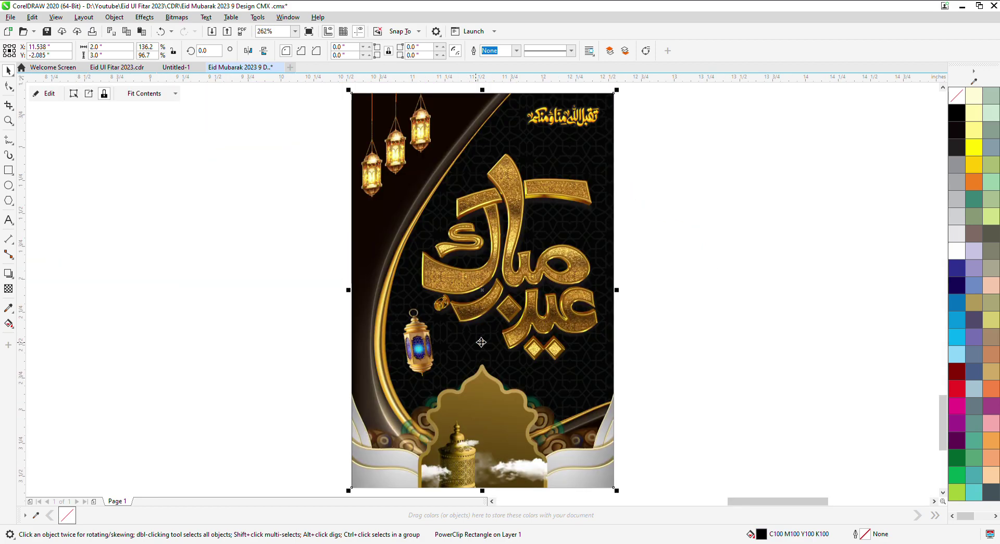
left_click(459, 136, "ctrl")
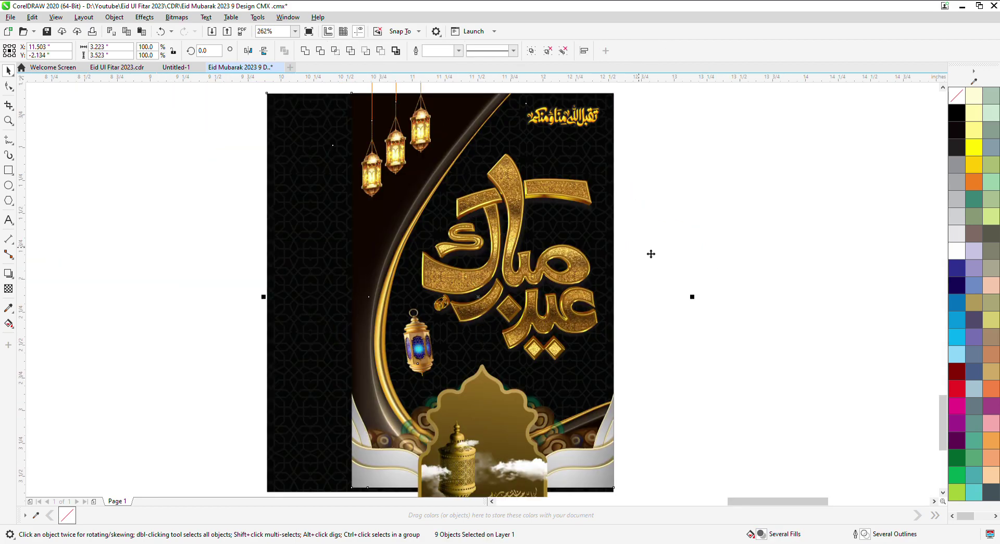
Move the dark patterned background left of the black poster and the large gold calligraphy right of it.
scroll(681, 256, "down", 2)
left_click(523, 223)
left_click_drag(492, 208, 307, 206)
left_click_drag(526, 270, 686, 270)
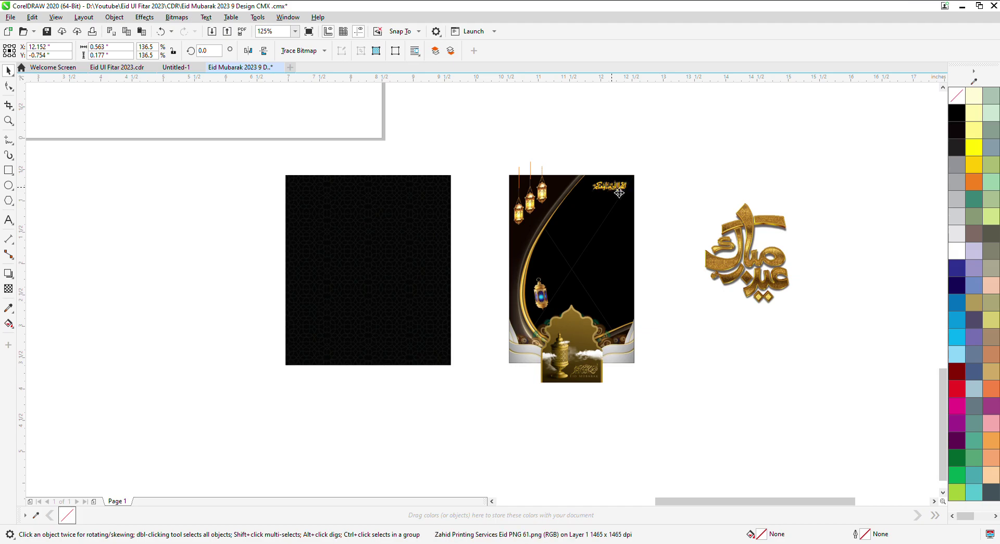
Move the small Arabic greeting and the golden arched window out of the black poster to its right.
left_click(548, 208)
key("F2")
left_click_drag(483, 152, 694, 397)
left_click_drag(446, 408, 720, 406)
Move the three hanging lanterns left of the black poster and the blue-glass lantern right of it, to X 13.145, Y -2.441 in.
left_click_drag(359, 172, 267, 195)
left_click(391, 194)
left_click_drag(390, 193, 366, 232)
key("ctrl+z")
left_click_drag(402, 325, 625, 321)
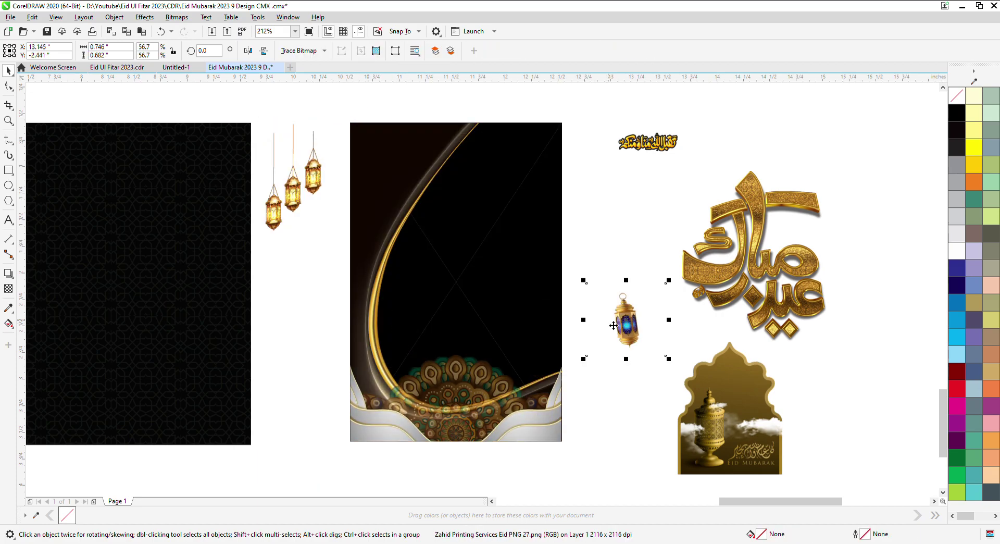
Move the silver waves and the mandala onto the dark patterned background, and shift the gold curved border over the black rectangle.
left_click_drag(545, 433, 248, 386)
left_click_drag(417, 422, 286, 420)
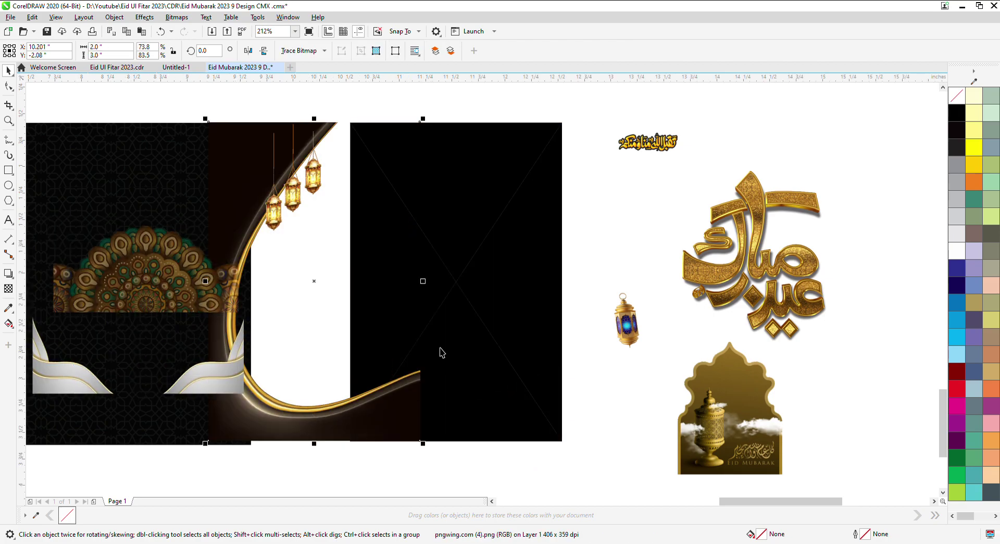
left_click(446, 344)
left_click_drag(365, 416, 456, 425)
left_click(291, 195)
key("F2")
left_click_drag(259, 154, 301, 184)
scroll(462, 179, "down", 5)
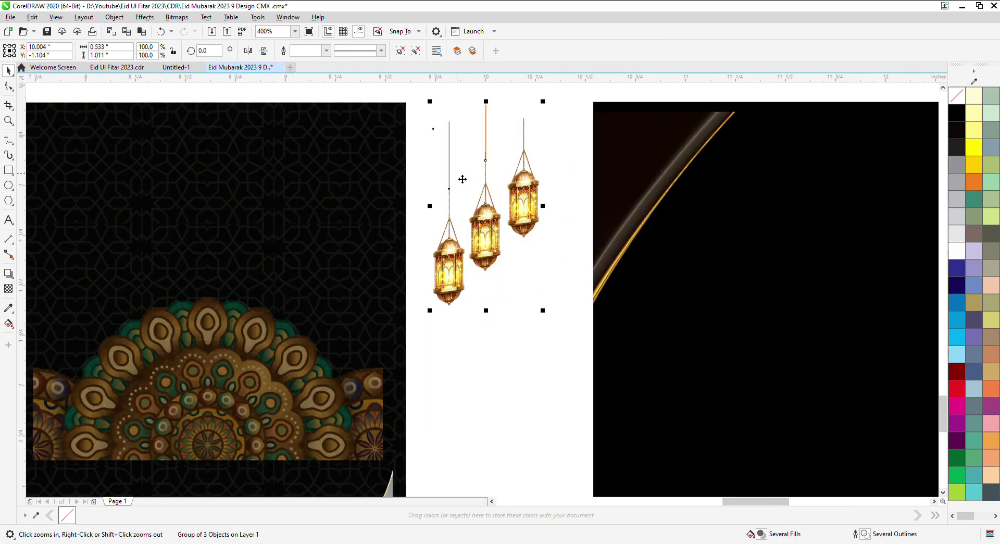
Move the red Eid Mubarak poster to X 2.937, Y 0.138 in and extract its contents.
left_click(698, 320)
scroll(543, 299, "down", 4)
key("F2")
left_click_drag(324, 160, 441, 394)
key("space")
key("shift+F2")
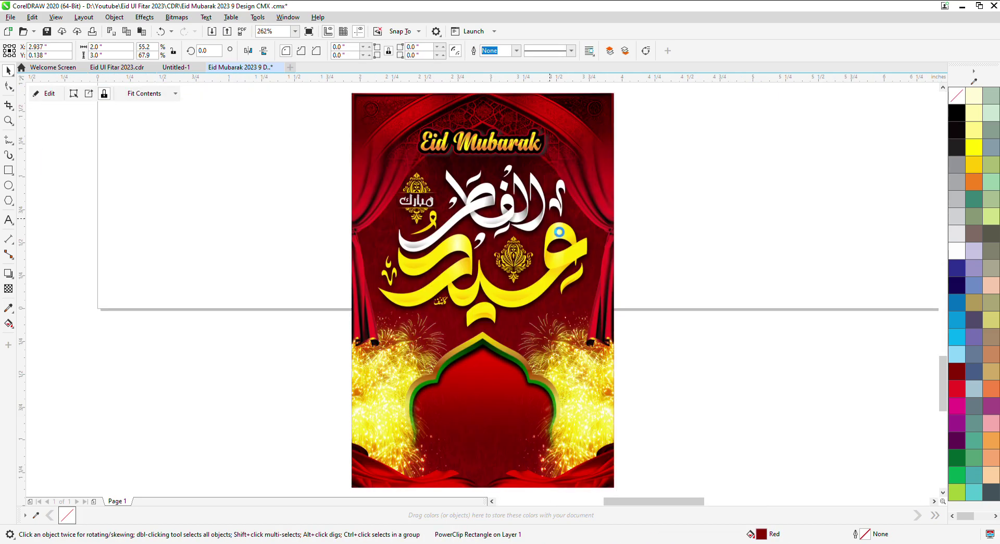
scroll(552, 223, "down", 2)
left_click(665, 221)
Move the red wallpaper texture left of the red poster to X 0.137, Y 0.088 in and remove its fountain transparency.
left_click_drag(553, 185, 378, 188)
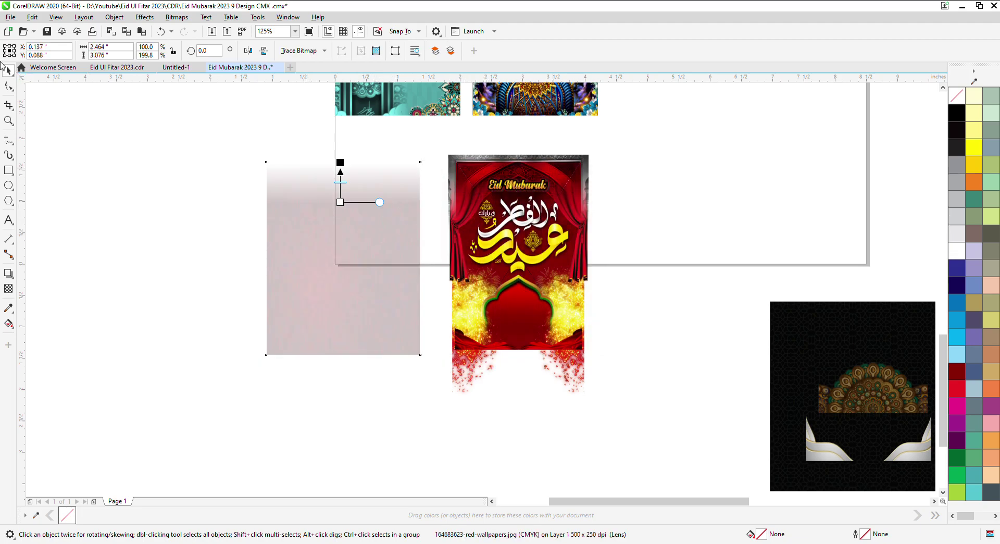
left_click(8, 50)
left_click(8, 70)
Move the pair of red curtains and the pair of fireworks out of the red poster, left of the wallpaper texture.
left_click_drag(342, 196, 96, 174)
key("space")
key("space")
key("space")
key("space")
left_click(488, 175)
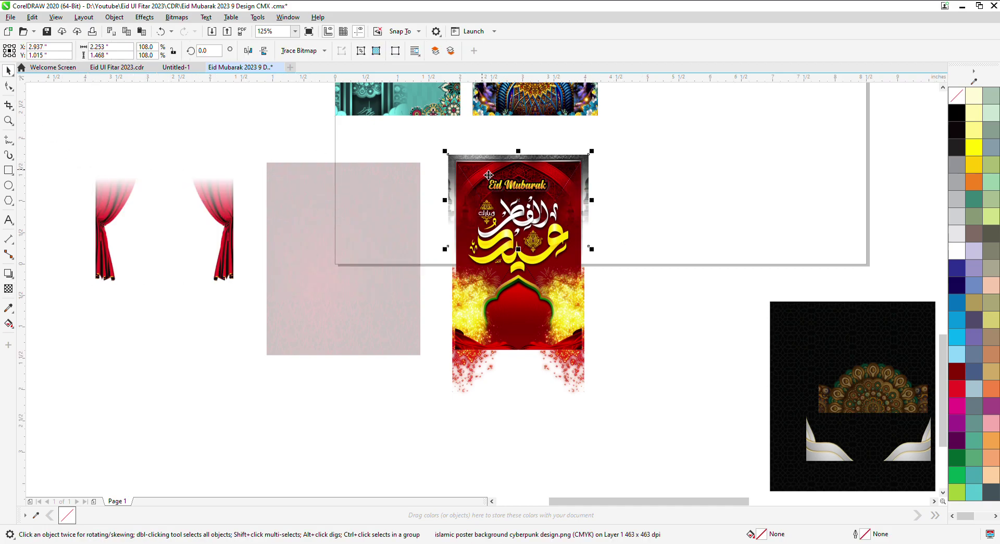
key("F2")
left_click_drag(615, 146, 85, 368)
left_click_drag(712, 465, 145, 368)
Move the yellow-white calligraphy, the Eid Mubarak title and the green-gold arch from the red poster onto the wallpaper texture.
left_click_drag(796, 285, 527, 285)
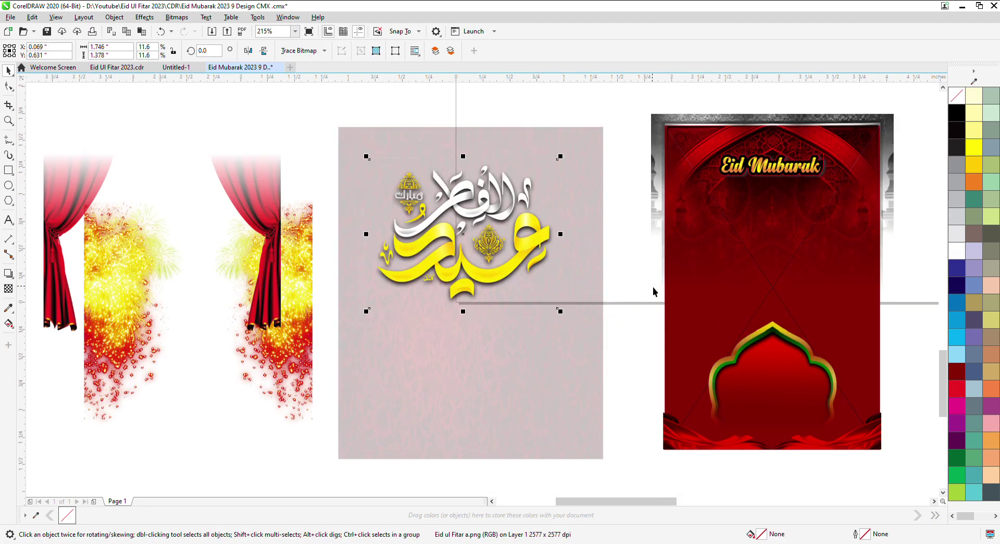
left_click_drag(720, 177, 431, 165)
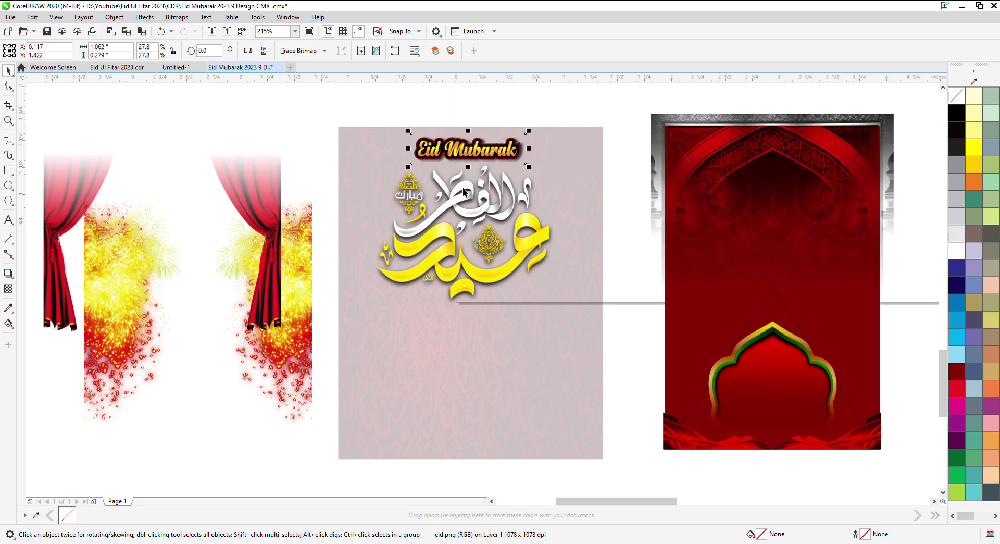
left_click_drag(800, 373, 507, 374)
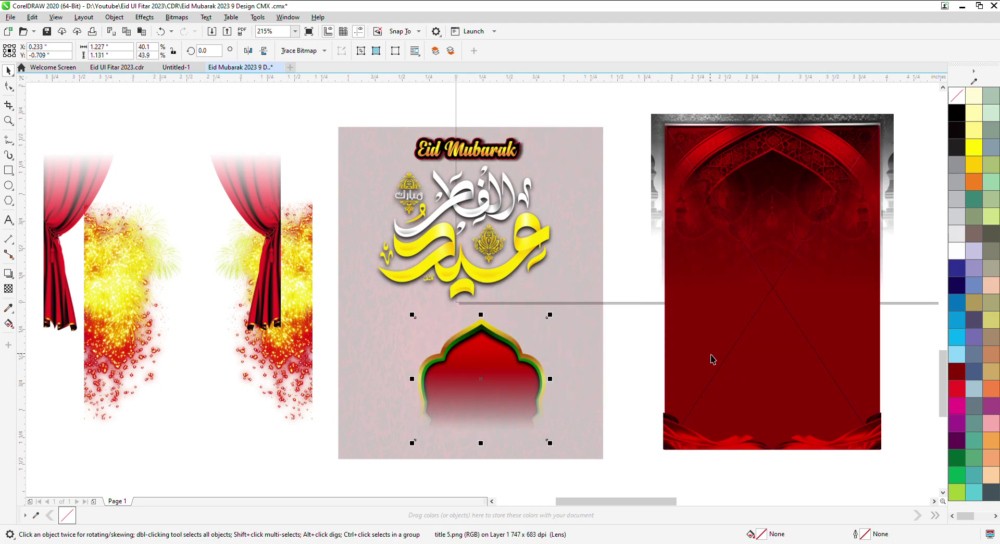
Move the grey arch picture and the grey pattern texture right of the dark red rectangle, and the red drapery below it.
left_click(763, 238)
scroll(541, 173, "down", 1)
left_click_drag(647, 174, 764, 179)
scroll(796, 179, "up", 1)
left_click_drag(472, 203, 722, 306)
left_click(566, 245)
scroll(577, 317, "down", 1)
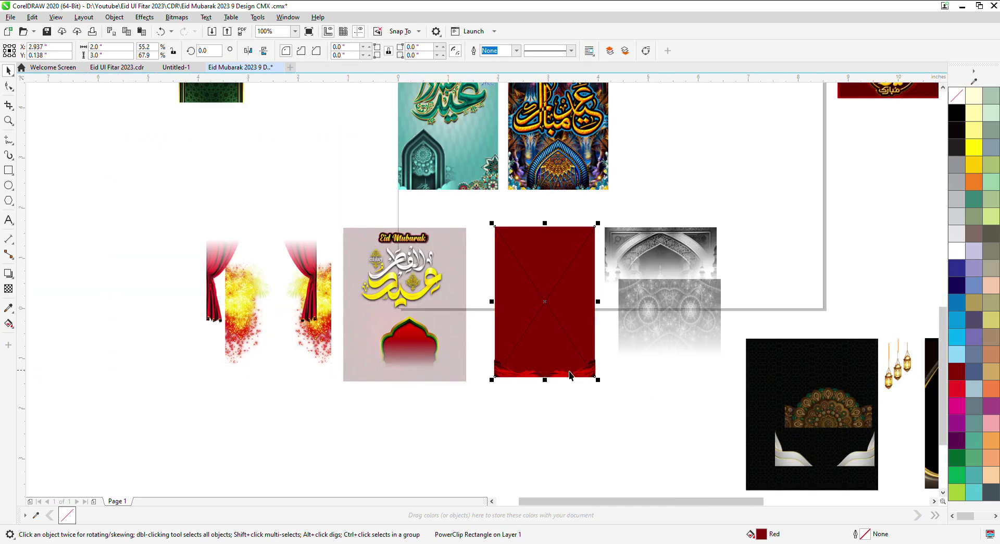
left_click_drag(581, 371, 621, 419)
Move the blue fractal Eid poster to X -8.358, Y 2.123 in and extract its contents.
scroll(556, 299, "down", 1)
left_click(565, 200)
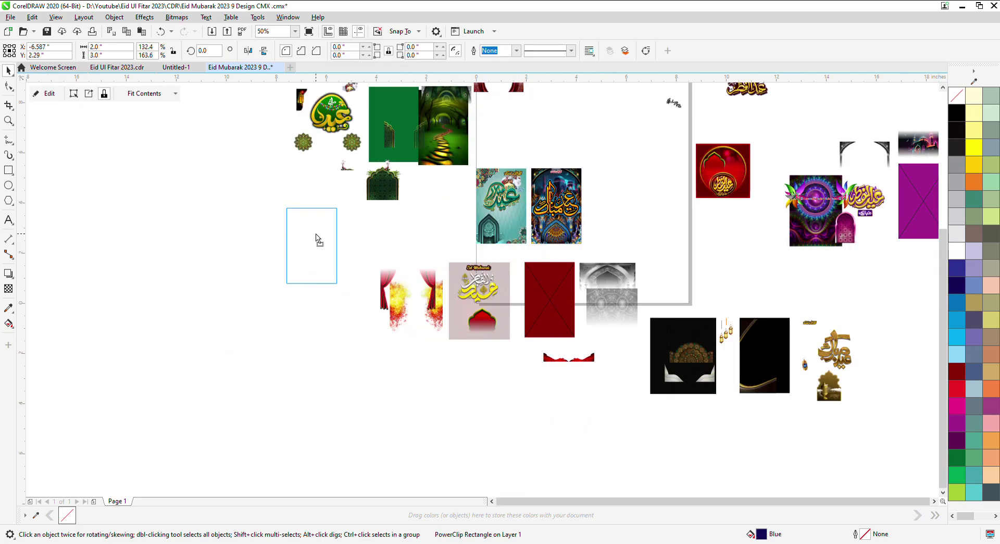
left_click_drag(316, 234, 272, 237)
key("F2")
left_click_drag(301, 205, 255, 255)
scroll(537, 195, "down", 1)
key("F2")
mouse_move(585, 166)
left_mouse_down()
mouse_move(382, 295)
mouse_move(359, 361)
left_mouse_up()
scroll(463, 220, "down", 1)
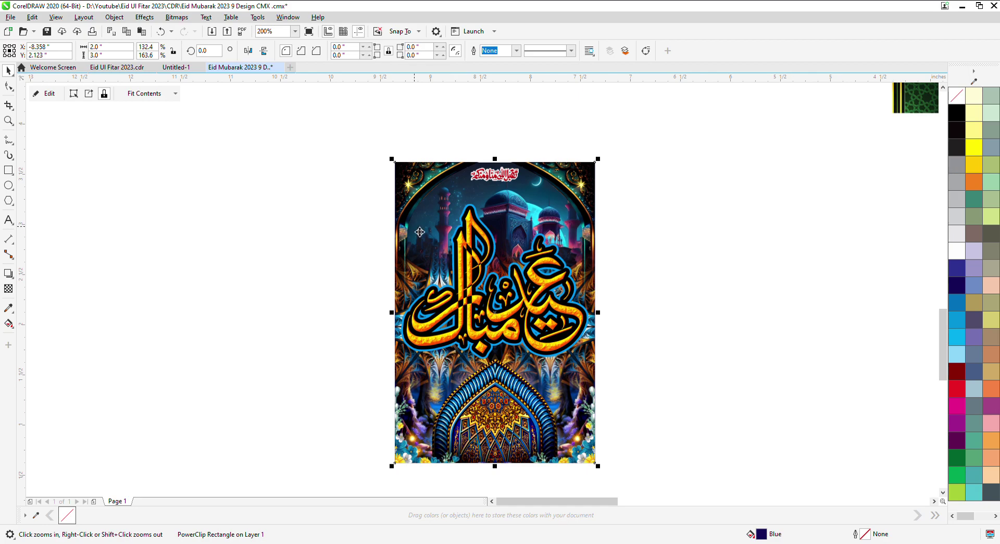
scroll(419, 232, "down", 1)
key("ctrl+shift+e")
Move the blue-gold arched window to X -10.952, Y 1.149 in and the blue-yellow flowers beside it, left of the poster.
key("F2")
left_click_drag(556, 154, 290, 397)
left_click(544, 370)
left_click_drag(544, 369, 318, 369)
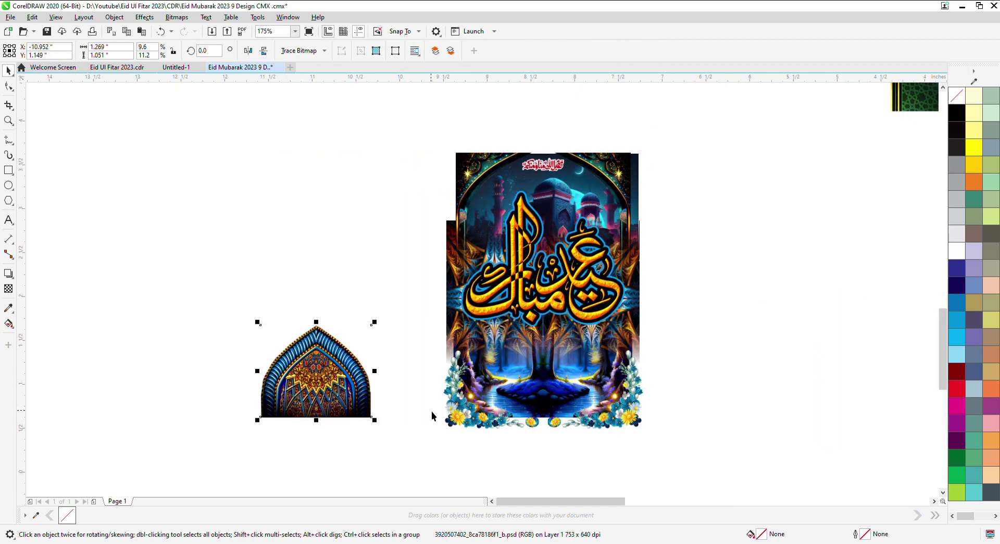
left_click(550, 393)
left_click(601, 418)
key("ctrl+r")
Move the blue forest scene and the fractal pattern right of the blue poster, and the gold calligraphy left of it.
left_click(500, 391)
left_click_drag(501, 393, 688, 405)
left_click_drag(520, 322, 299, 319)
left_click_drag(536, 302, 735, 286)
Move the ornate arch frame and the mosque night picture left of the blue rectangle, and the red Arabic greeting above it.
left_click_drag(568, 261, 315, 204)
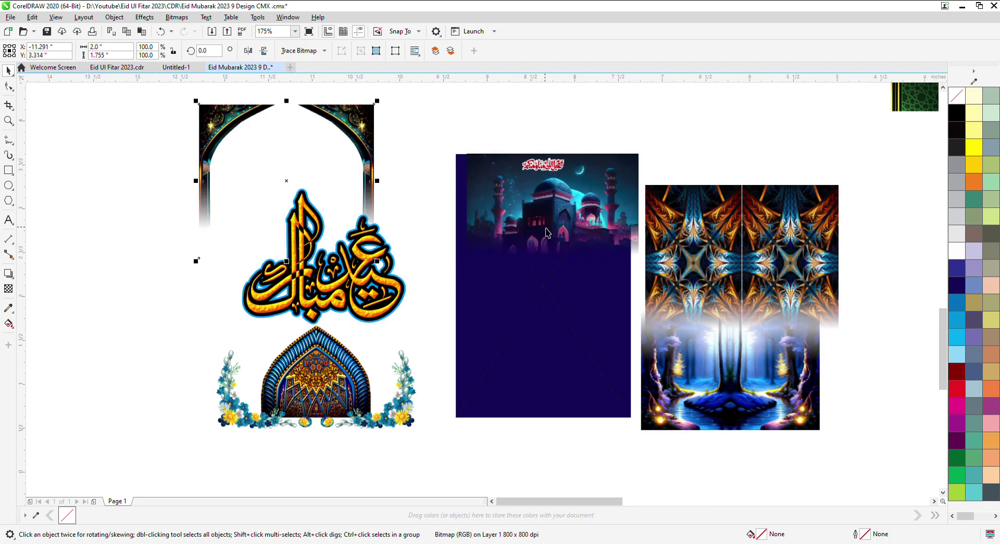
left_click_drag(596, 214, 189, 264)
left_click_drag(531, 188, 456, 141)
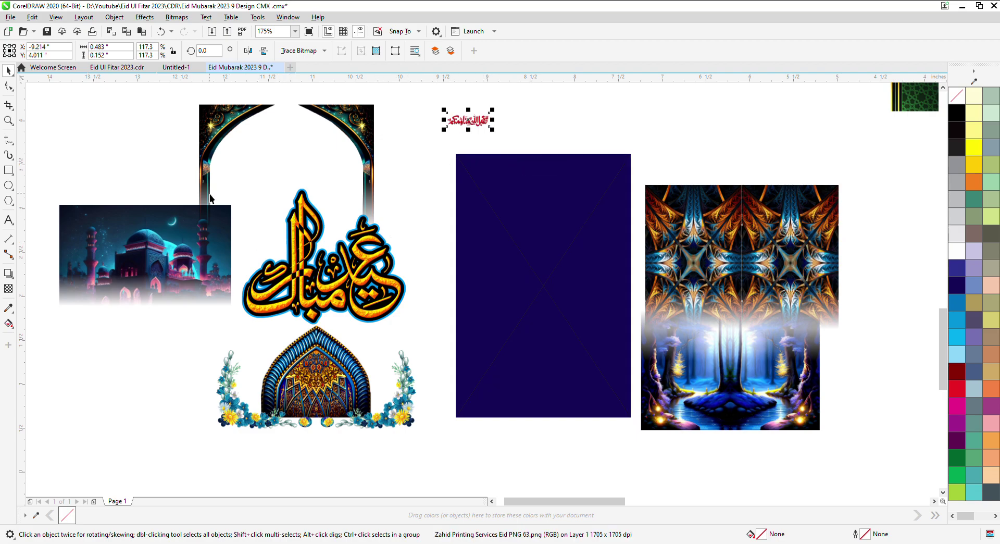
Move the teal Eid poster to X 3.538, Y 4.798 in and extract its contents.
scroll(233, 231, "down", 5)
left_click(617, 198)
left_click_drag(553, 221, 616, 194)
scroll(636, 147, "up", 5)
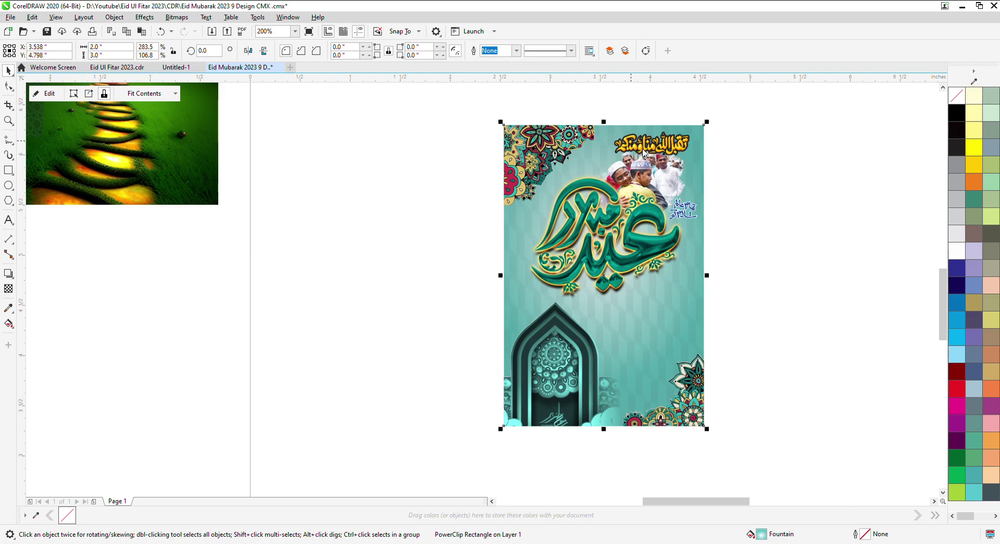
key("ctrl+shift+x")
left_click(784, 183)
left_click(424, 295)
key("Delete")
Move the teal arched window and the lower-corner mandala ornament out of the teal poster to its left.
left_click(508, 380)
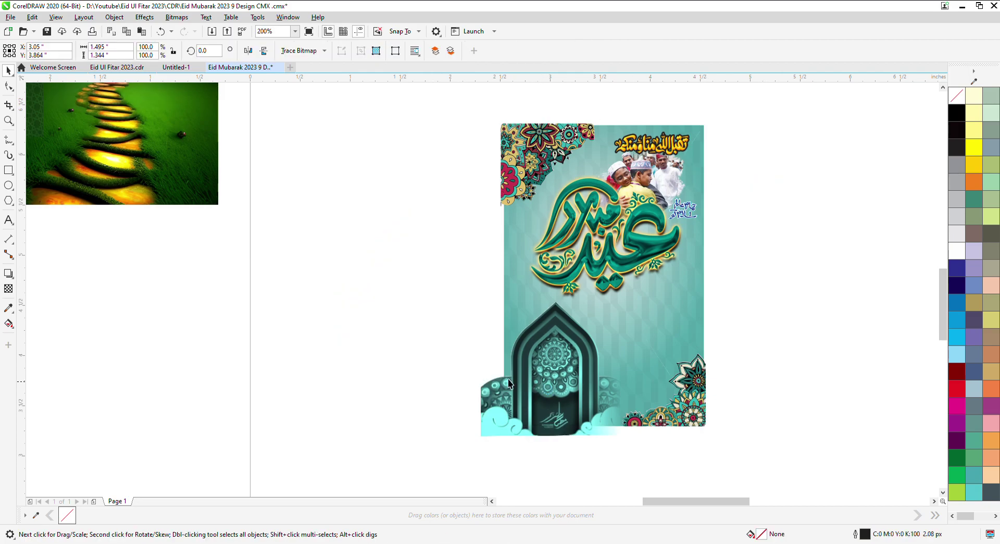
left_click_drag(509, 384, 355, 375)
left_click_drag(627, 430, 244, 414)
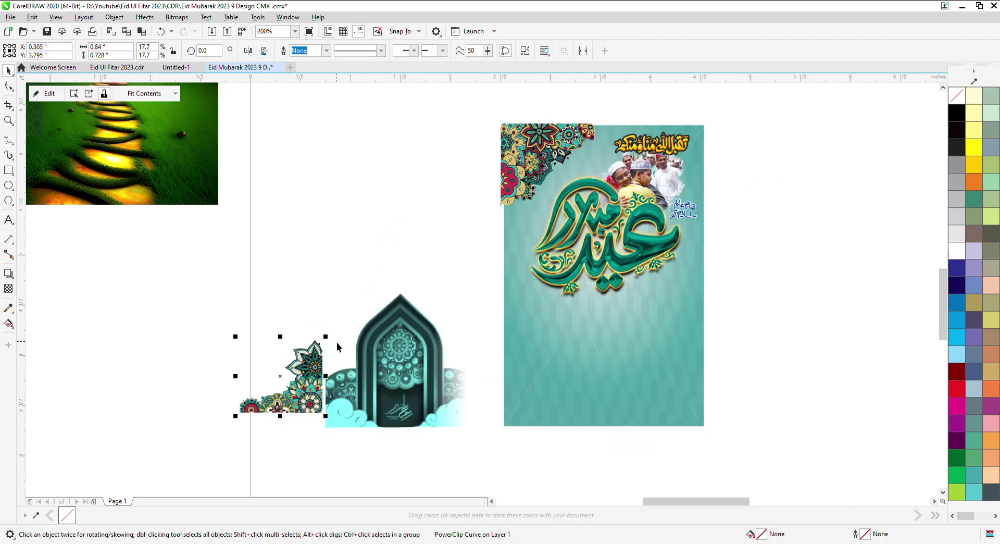
scroll(276, 386, "up", 4)
scroll(333, 374, "down", 2)
scroll(339, 375, "down", 2)
Move the upper-corner mandala ornament and the green calligraphy out of the teal poster to its left.
left_click_drag(568, 129, 418, 217)
left_click(677, 235)
left_click_drag(685, 213, 310, 290)
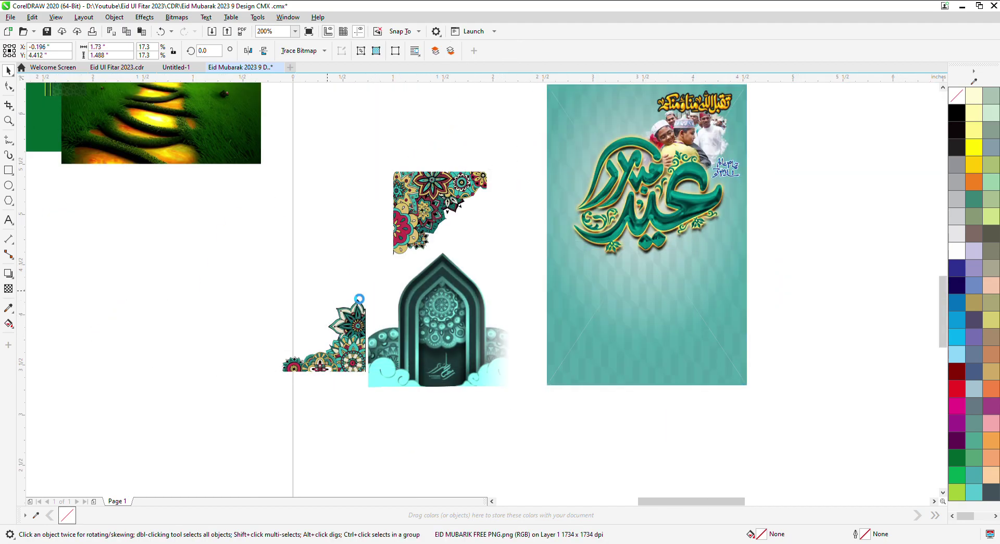
Move the photo of the embracing men, the yellow Arabic greeting and the small blue lettering left of the teal background.
left_click_drag(672, 160, 449, 150)
left_click_drag(685, 118, 332, 191)
left_click_drag(725, 175, 495, 228)
left_click_drag(571, 230, 636, 247)
key("ctrl+z")
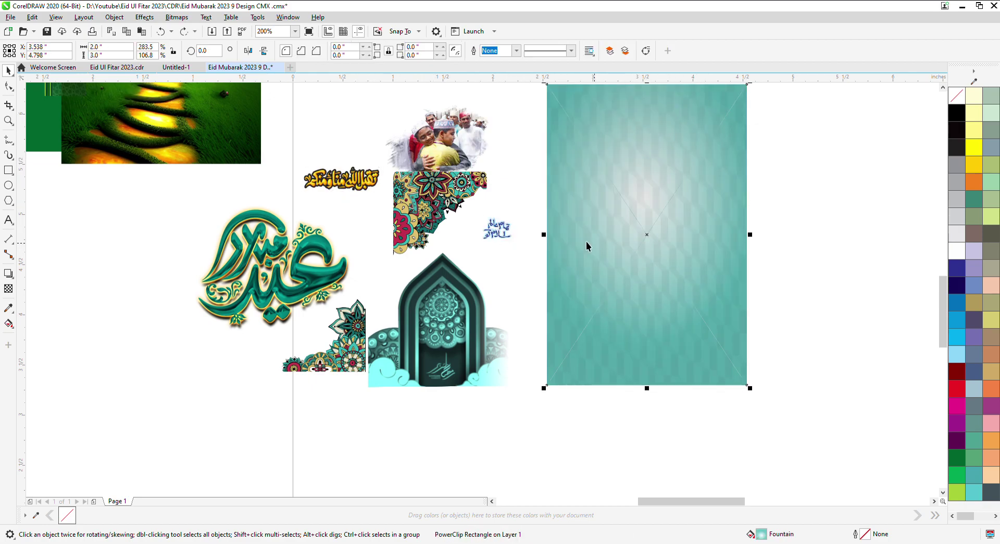
Undo the separation of the teal poster's elements, the extraction of its contents and the poster's move.
scroll(526, 216, "down", 1)
key("F2")
left_click_drag(660, 137, 459, 263)
left_click(365, 332)
scroll(605, 194, "down", 3)
key("F2")
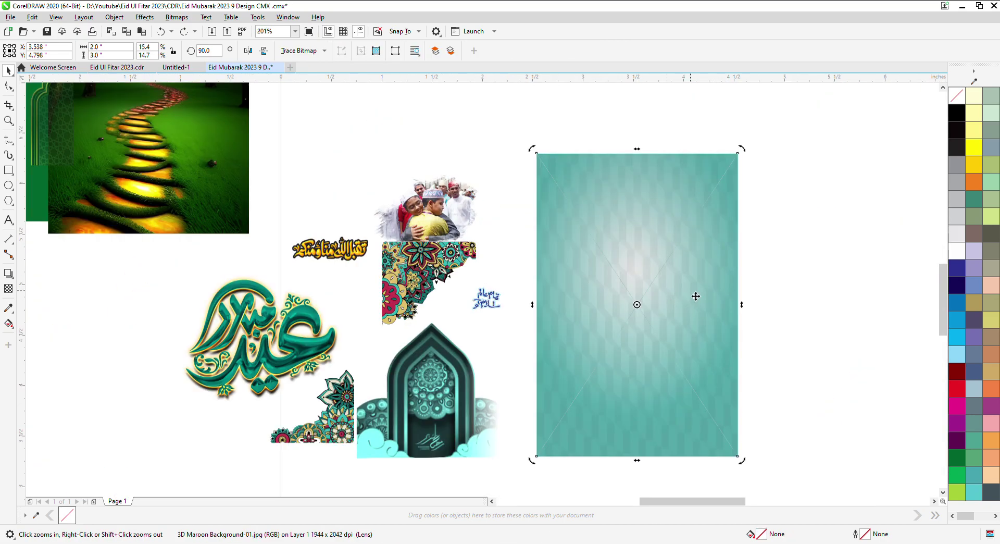
key("ctrl+z")
key("ctrl+z")
key("ctrl+z")
key("ctrl+z")
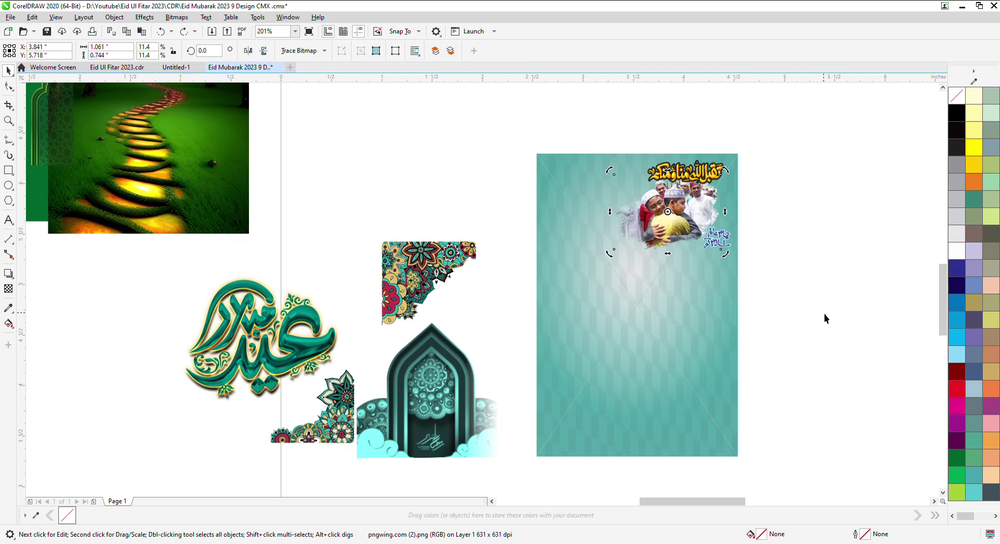
key("ctrl+shift+z")
key("ctrl+shift+z")
key("ctrl+shift+z")
key("ctrl+shift+z")
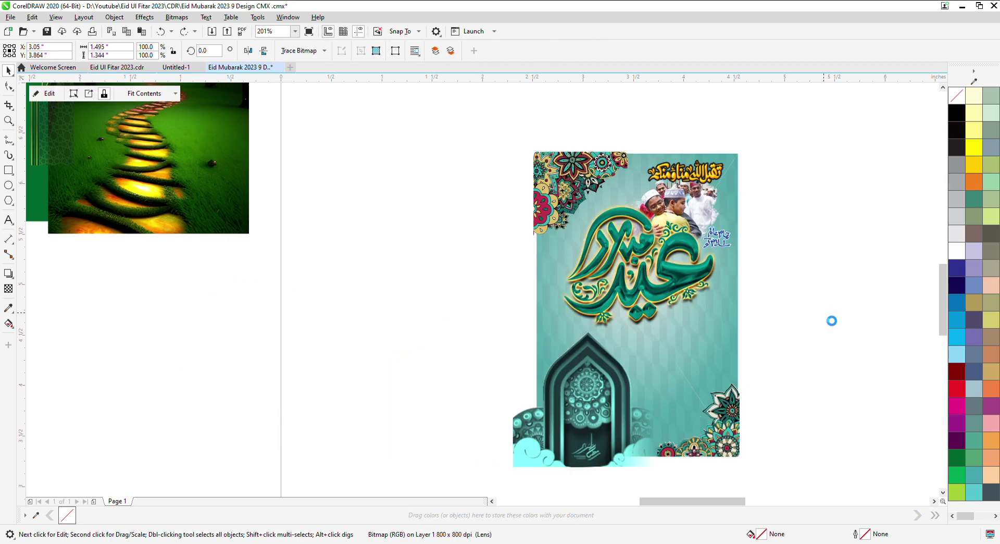
key("ctrl+z")
key("ctrl+z")
scroll(660, 235, "down", 2)
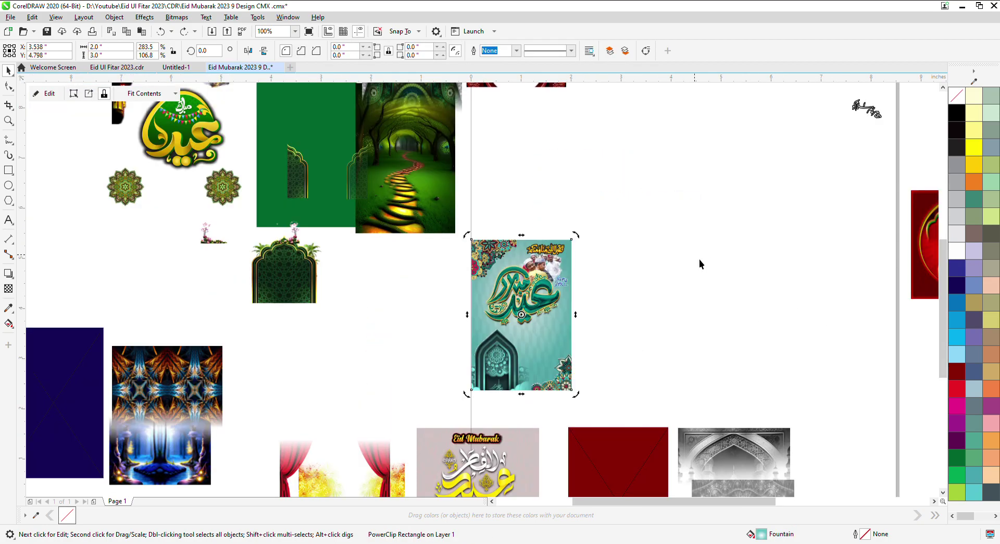
key("F3")
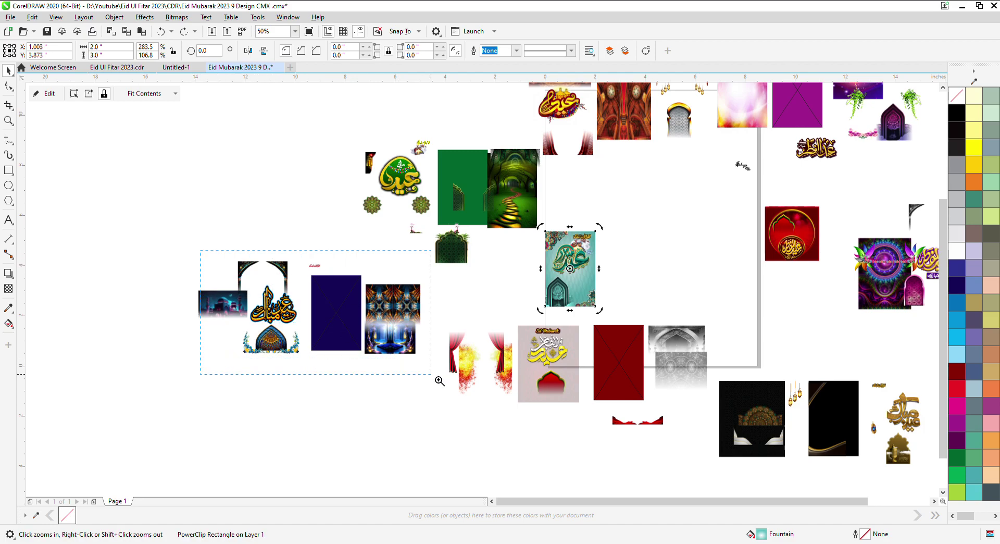
Undo the separation of the blue fractal poster's elements, the extraction of its contents and the poster's move.
left_click_drag(440, 380, 443, 379)
key("ctrl+shift+z")
key("ctrl+shift+z")
key("ctrl+shift+z")
key("ctrl+shift+z")
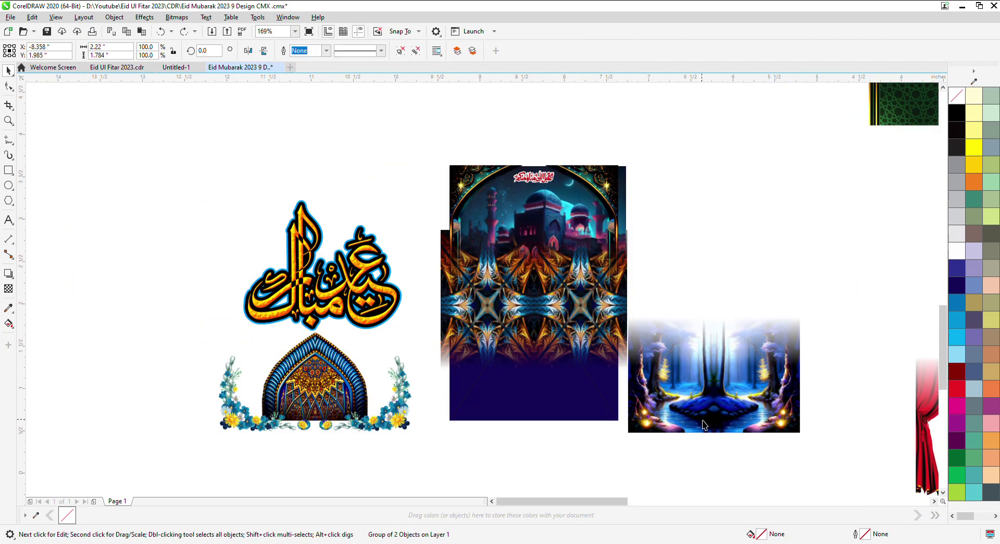
key("ctrl+shift+z")
key("ctrl+shift+z")
key("ctrl+shift+z")
key("ctrl+shift+z")
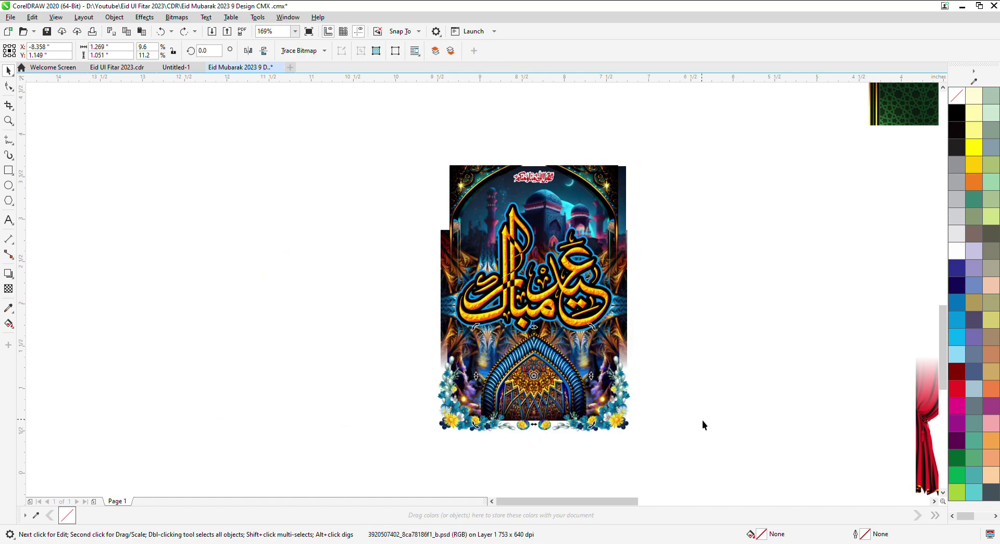
key("ctrl+shift+z")
key("ctrl+shift+z")
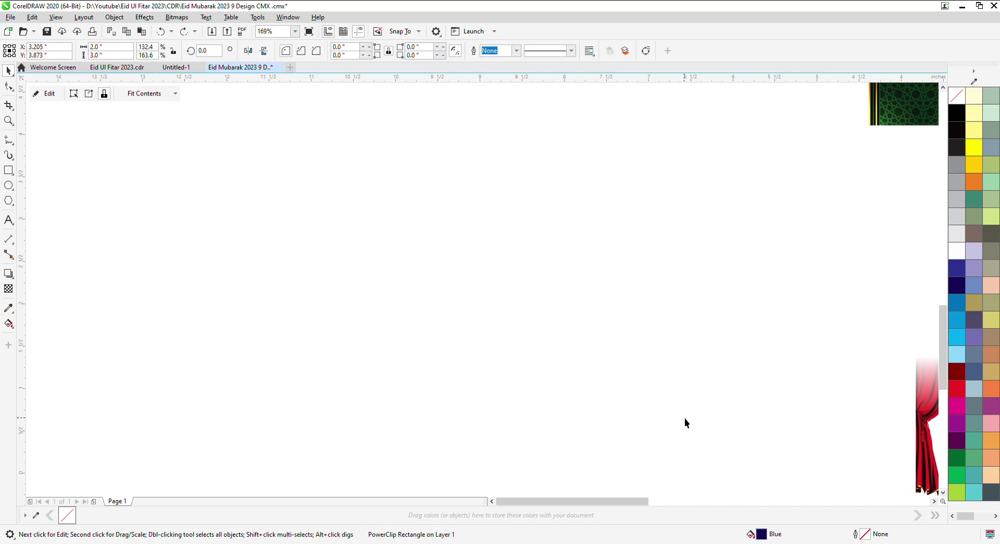
Undo the moves of the grey arch image, the grey mandala image and the red corner ornament off the dark red rectangle.
scroll(328, 291, "down", 2)
scroll(444, 248, "down", 1)
scroll(579, 311, "up", 1)
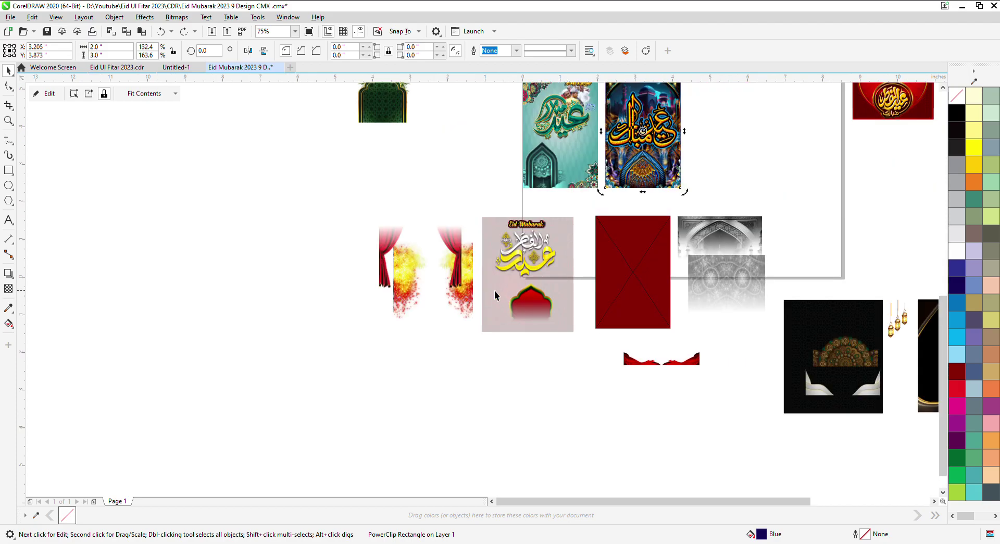
scroll(532, 270, "up", 1)
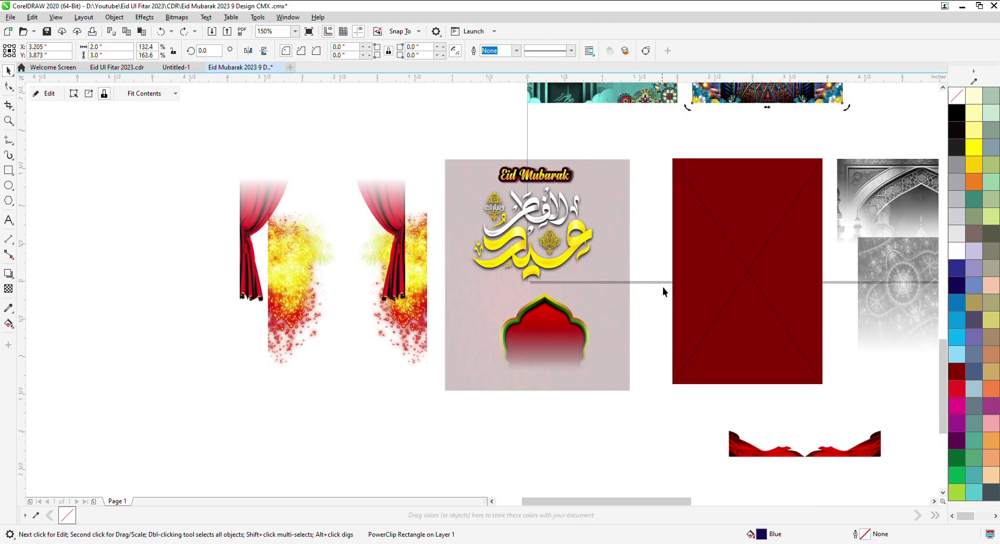
key("ctrl+shift+z")
key("ctrl+shift+z")
key("ctrl+shift+z")
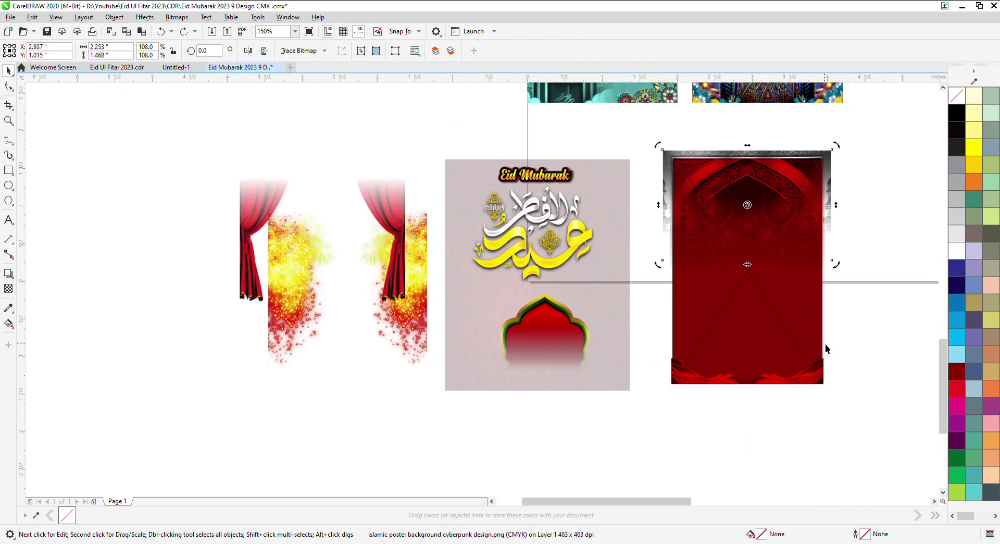
Undo the moves of the "Eid Mubarak" lettering, red arch, Arabic calligraphy, curtains and fireworks out of the red poster.
key("z")
left_click_drag(875, 125, 472, 357)
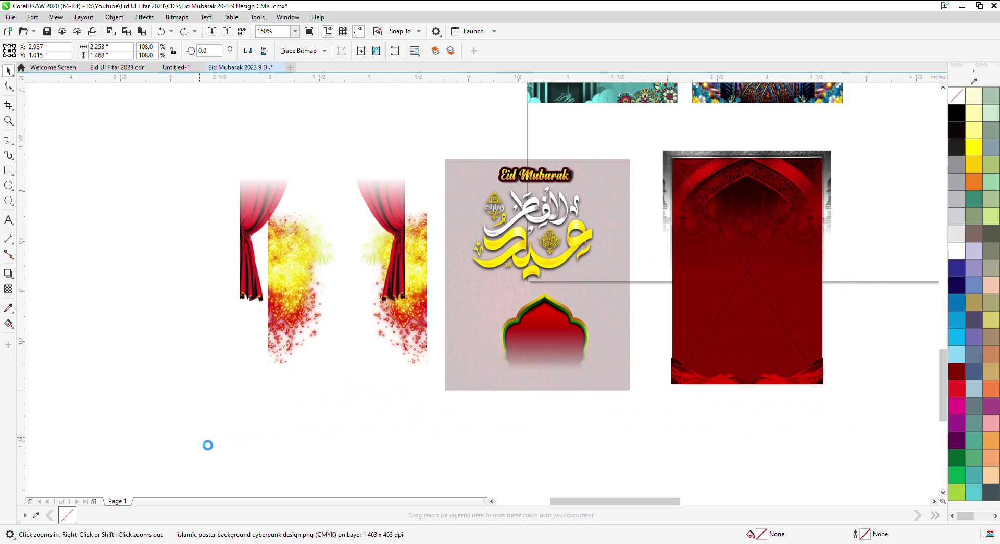
left_click_drag(206, 443, 204, 441)
key("ctrl+shift+z")
key("ctrl+shift+z")
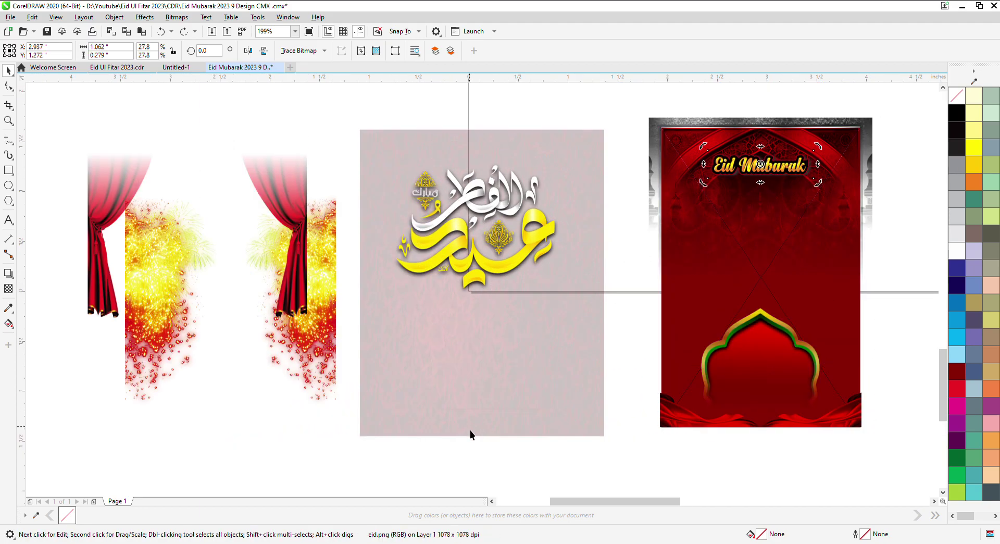
key("ctrl+shift+z")
key("ctrl+shift+z")
key("ctrl+shift+z")
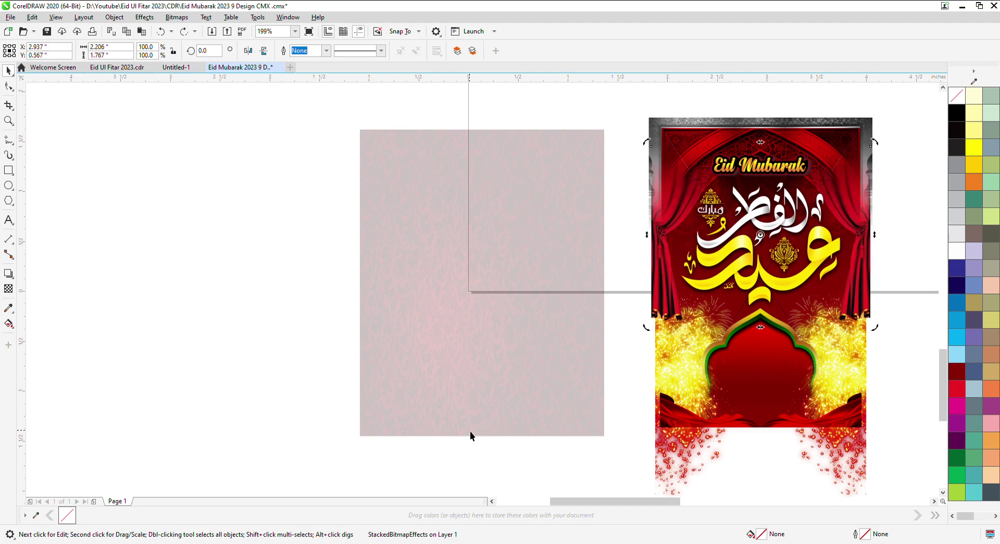
Undo the move of the pale texture, the extraction of the red poster's contents and the poster's move.
key("ctrl+shift+z")
key("ctrl+shift+z")
key("ctrl+shift+z")
key("ctrl+shift+z")
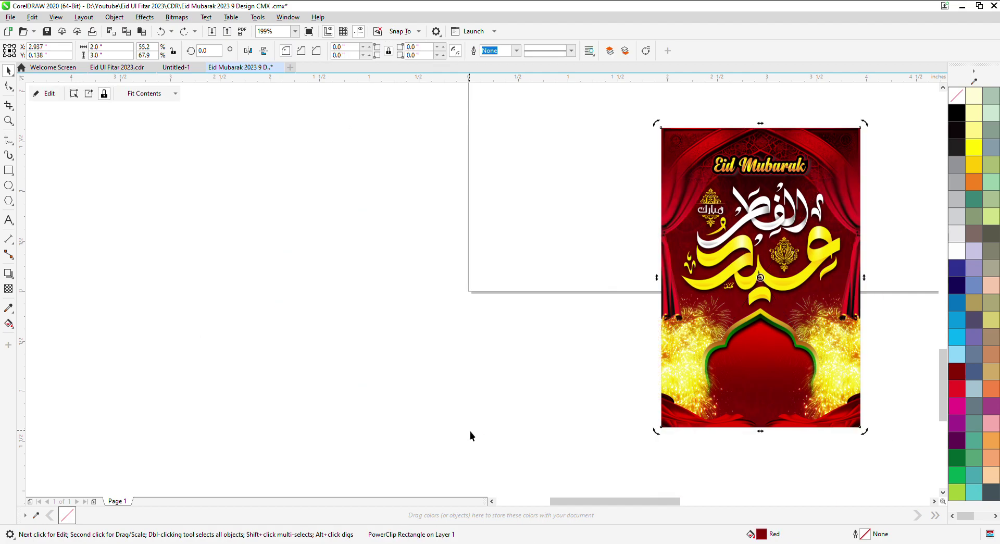
key("ctrl+shift+z")
Undo the moves of the gold curves, mandala, silver corner ornaments and lanterns out of the black-and-gold poster.
scroll(381, 379, "down", 2)
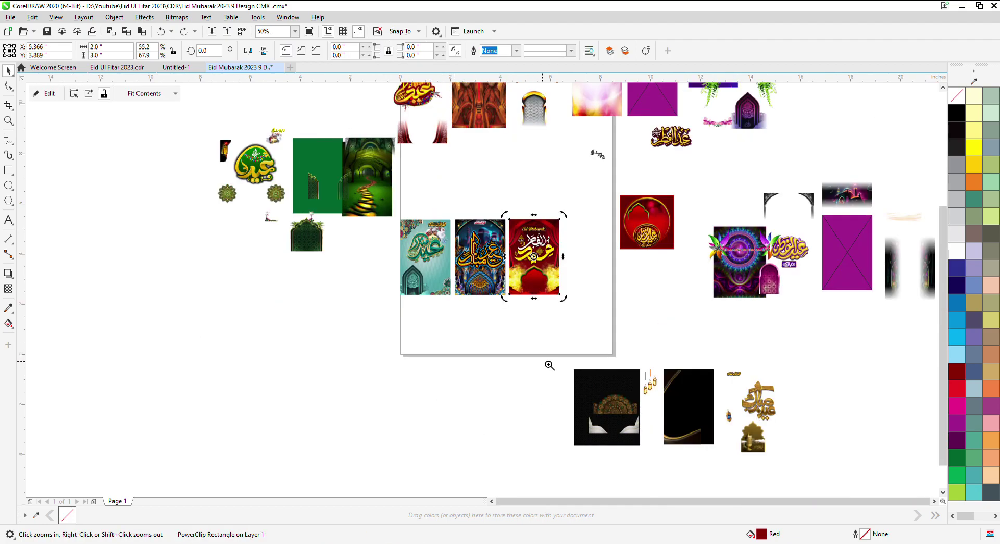
left_click_drag(800, 473, 790, 462)
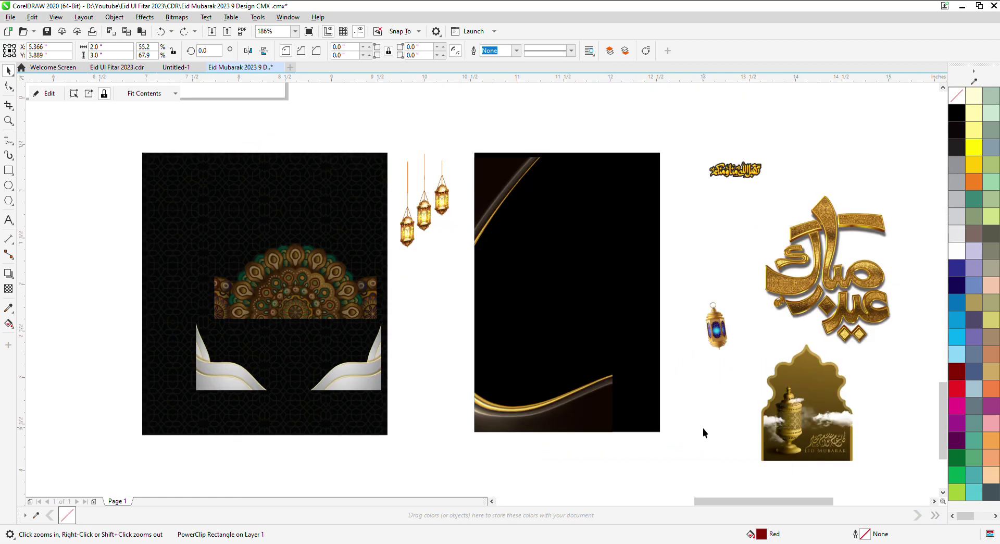
key("ctrl+shift+z")
key("ctrl+shift+z")
key("ctrl+shift+z")
key("ctrl+shift+z")
key("ctrl+shift+z")
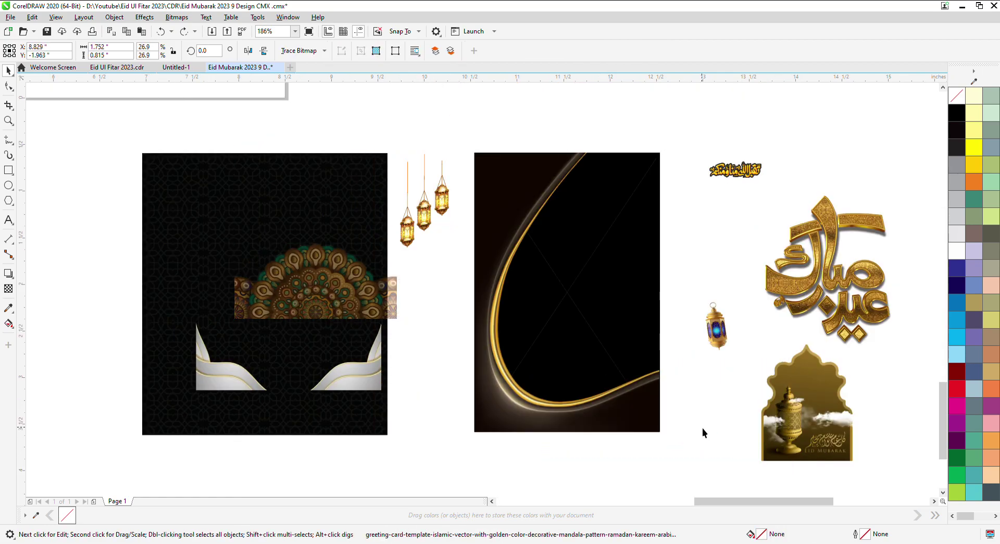
key("ctrl+shift+z")
key("ctrl+shift+z")
key("ctrl+shift+z")
key("ctrl+shift+z")
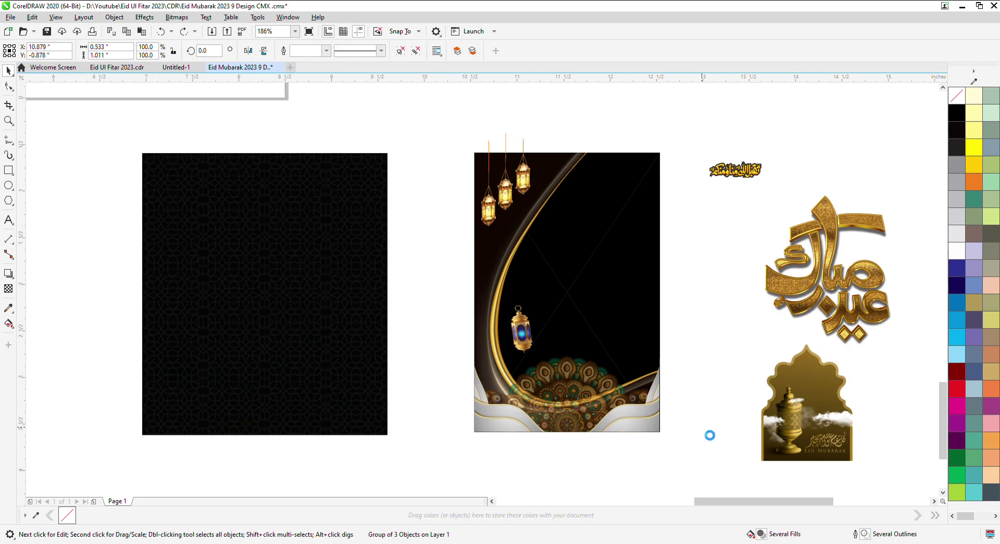
Undo the separation of the gold calligraphy, arch and dark pattern, the extraction of the black poster's contents and the poster's move.
key("ctrl+shift+z")
key("ctrl+shift+z")
key("ctrl+shift+z")
key("ctrl+shift+z")
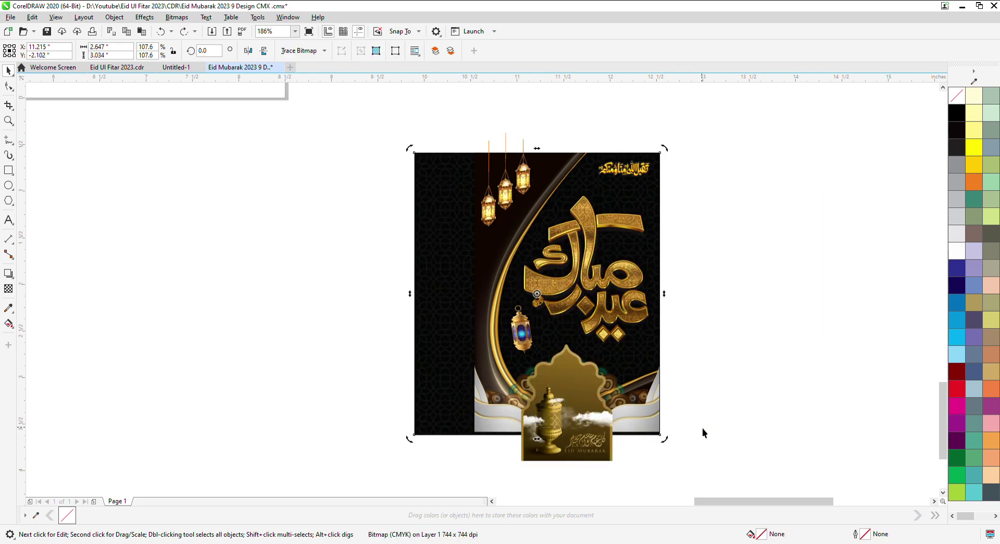
key("ctrl+shift+z")
Undo the separation of the purple mosque poster's elements, the extraction of its contents and the poster's move.
scroll(625, 410, "down", 4)
key("z")
left_click_drag(846, 299, 846, 299)
key("ctrl+shift+z")
key("ctrl+shift+z")
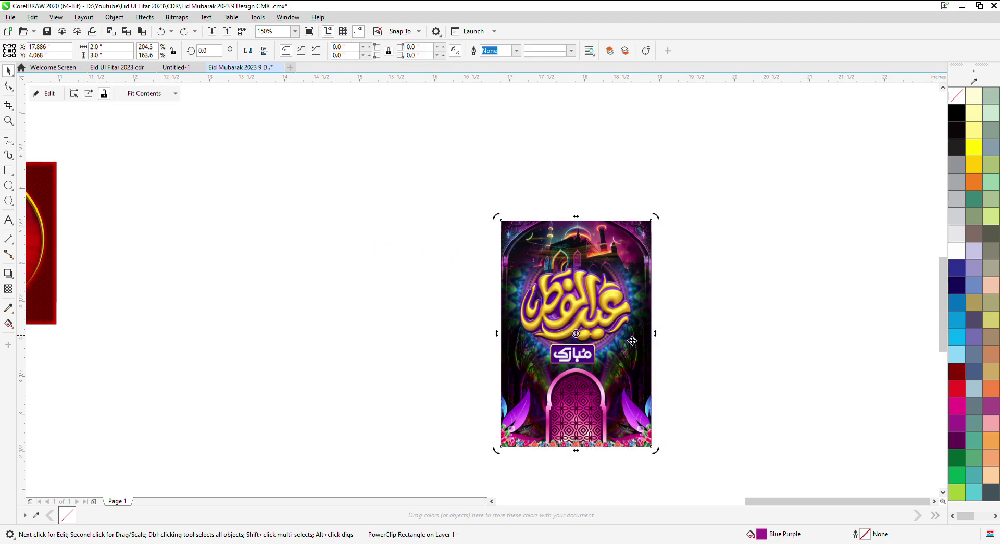
scroll(633, 341, "down", 2)
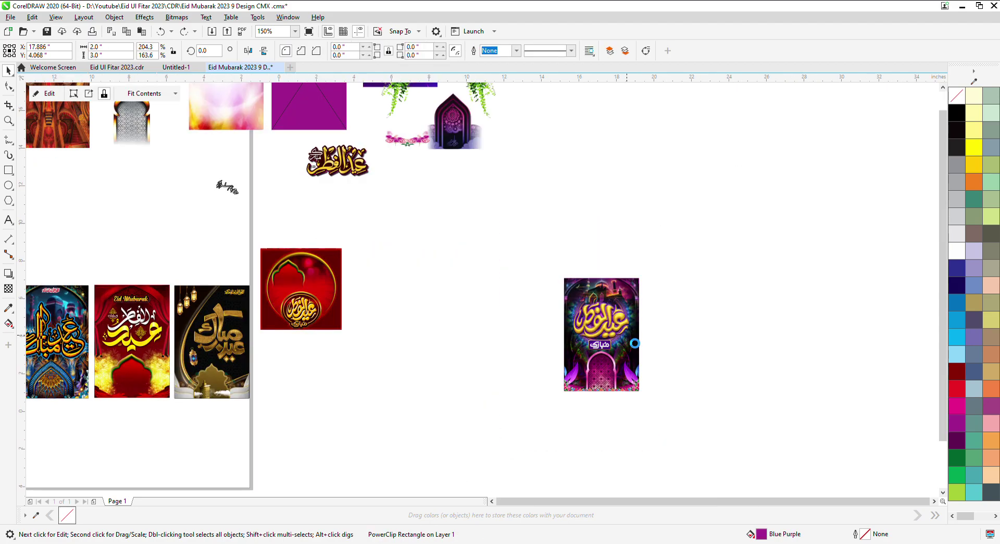
scroll(223, 190, "down", 2)
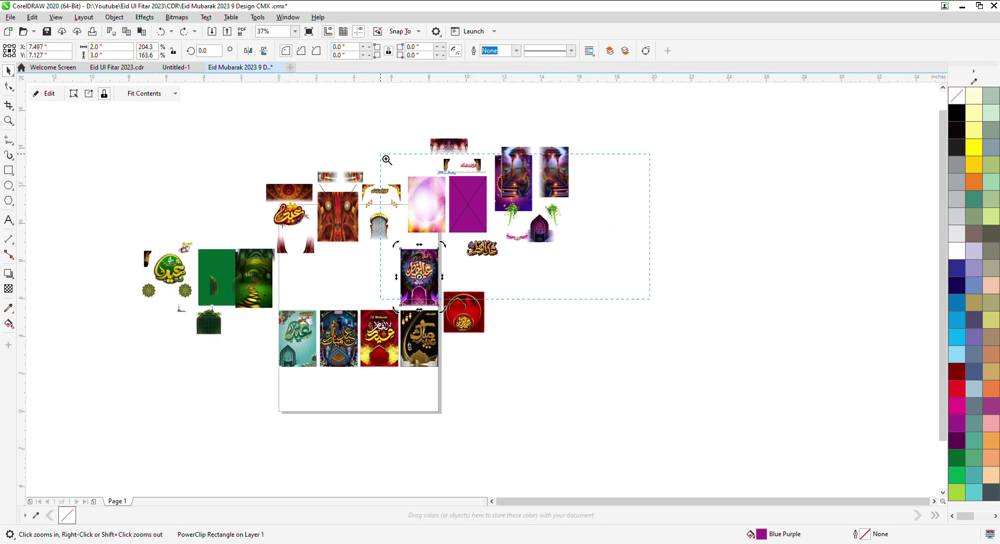
Undo the moves of the light garland and the lamp corner images off the purple rectangle.
left_click_drag(393, 134, 393, 131)
left_click_drag(360, 187, 355, 197)
key("F2")
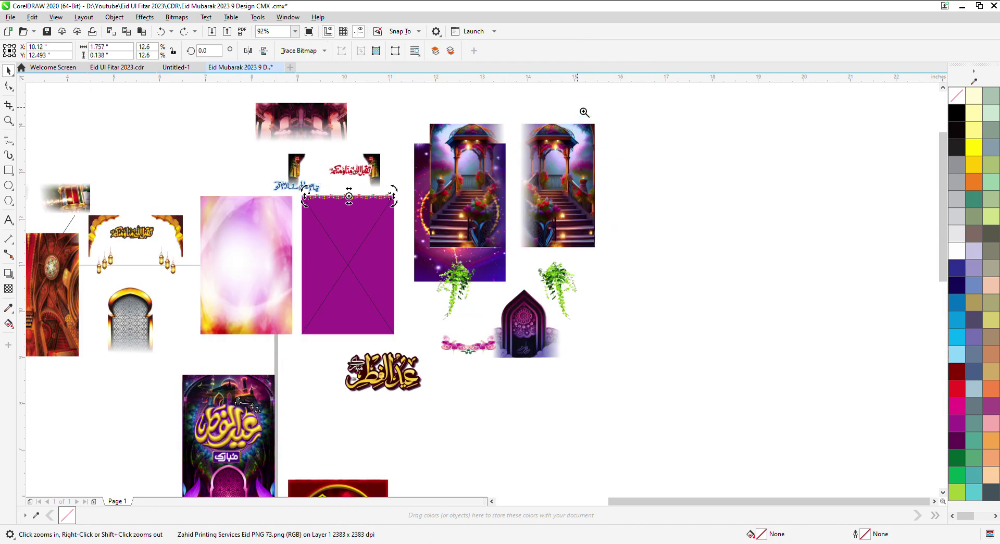
left_click_drag(199, 345, 194, 348)
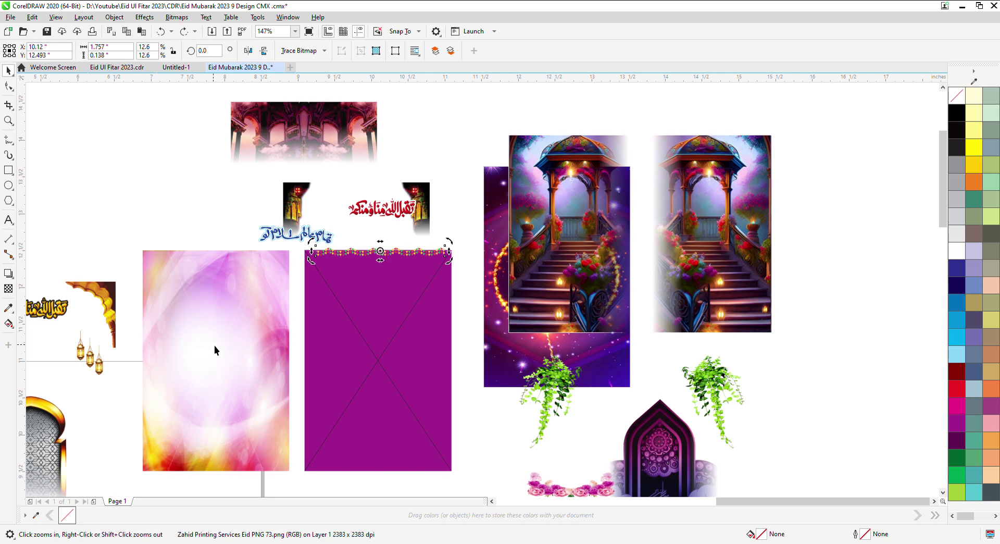
key("ctrl+z")
key("ctrl+z")
key("ctrl+z")
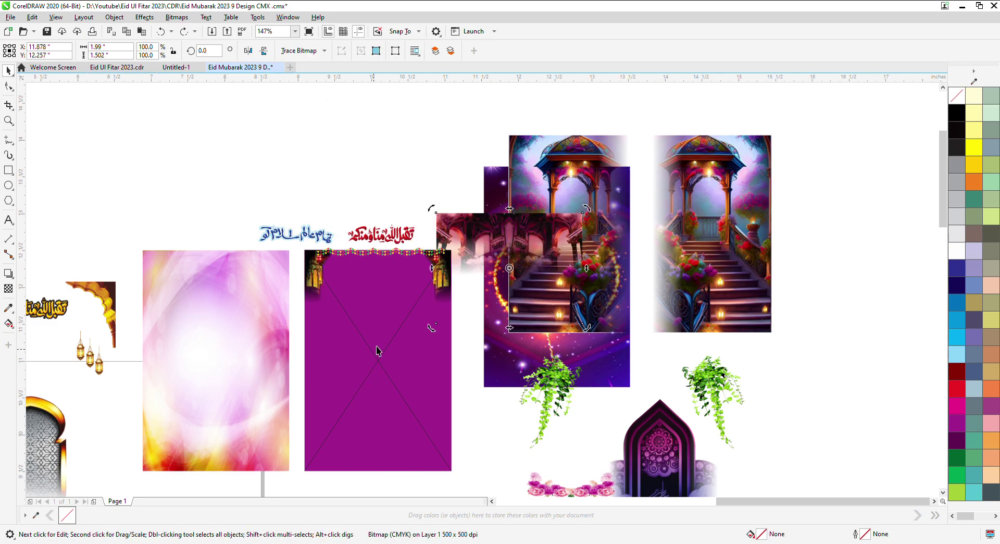
Undo the moves of the pink hall image, the red and blue lettering and the starry purple background.
key("ctrl+shift+z")
key("ctrl+shift+z")
scroll(372, 362, "up", 2)
key("ctrl+shift+z")
key("ctrl+shift+z")
scroll(445, 207, "down", 1)
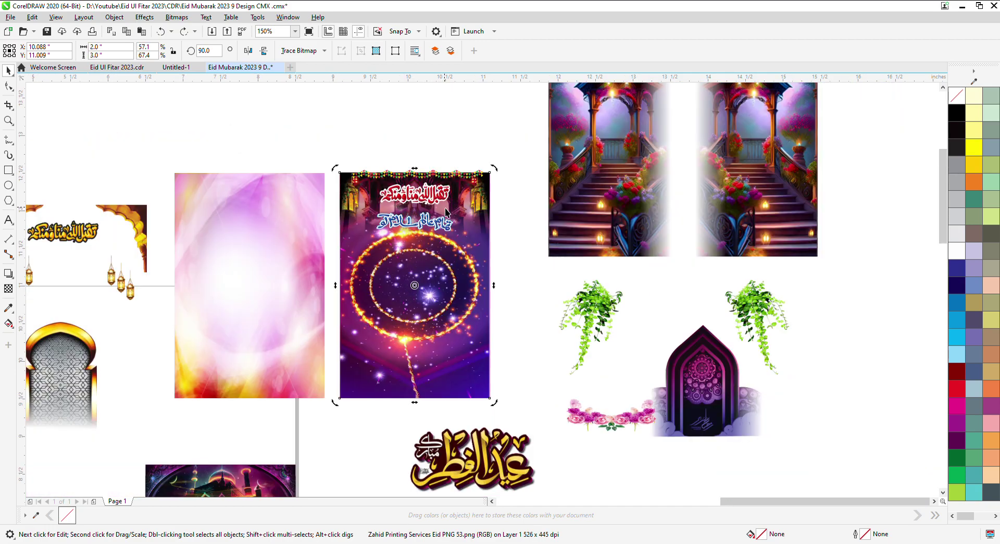
Undo the separation of the staircase poster's remaining images, calligraphy, arch and vines, the extraction of its contents and the poster's move.
scroll(416, 282, "up", 1)
key("ctrl+shift+z")
scroll(424, 301, "down", 1)
key("ctrl+shift+z")
key("ctrl+shift+z")
key("ctrl+shift+z")
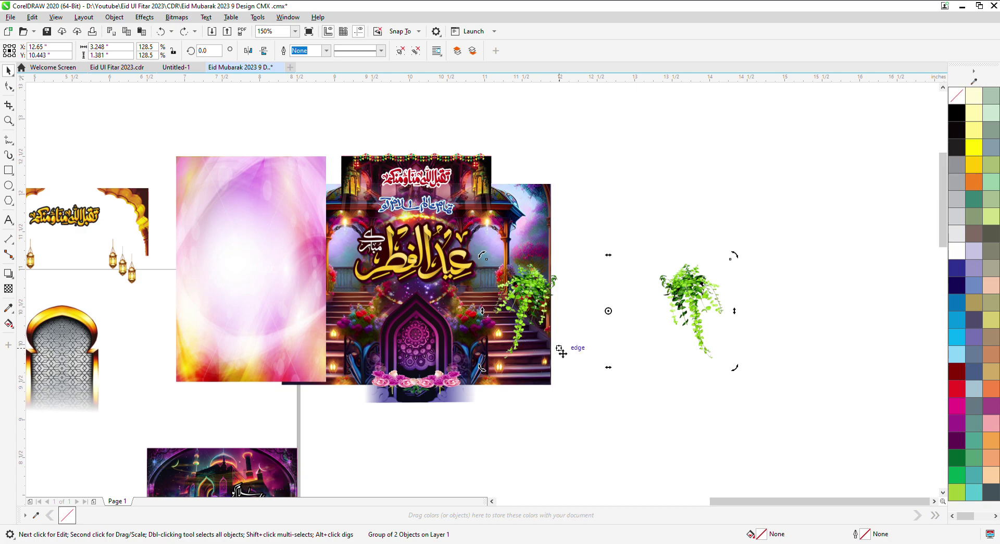
key("c")
left_click(558, 349, "ctrl")
key("ctrl+z")
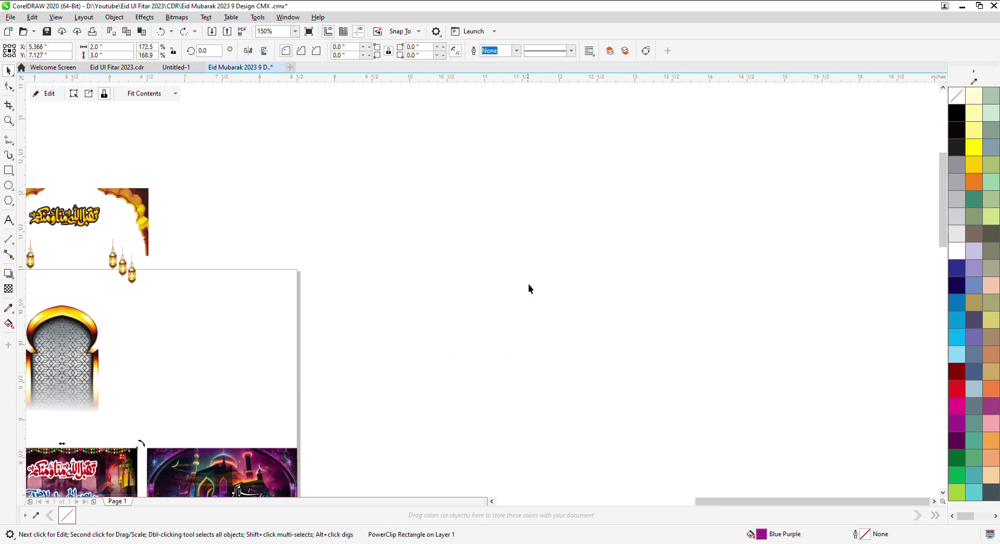
Undo the moves of the faded drum-shaped lamp images away from the orange palace background.
scroll(523, 268, "down", 1)
key("F2")
left_click_drag(372, 169, 84, 366)
key("ctrl+z")
key("ctrl+z")
key("ctrl+z")
key("ctrl+z")
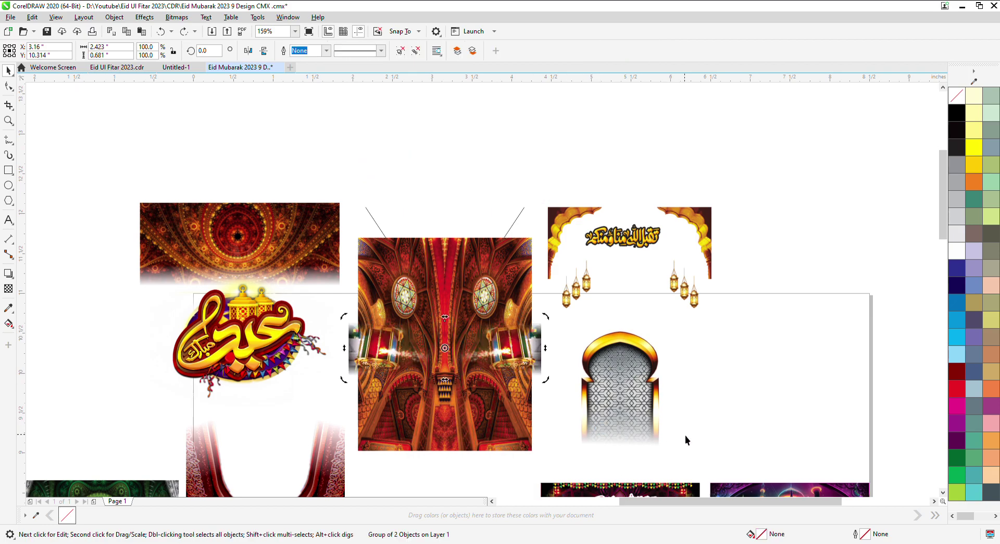
Undo the separation of the orange poster's calligraphy, arches, lanterns and dome image, the extraction of its contents and the poster's move.
key("ctrl+z")
key("ctrl+z")
key("ctrl+z")
key("ctrl+z")
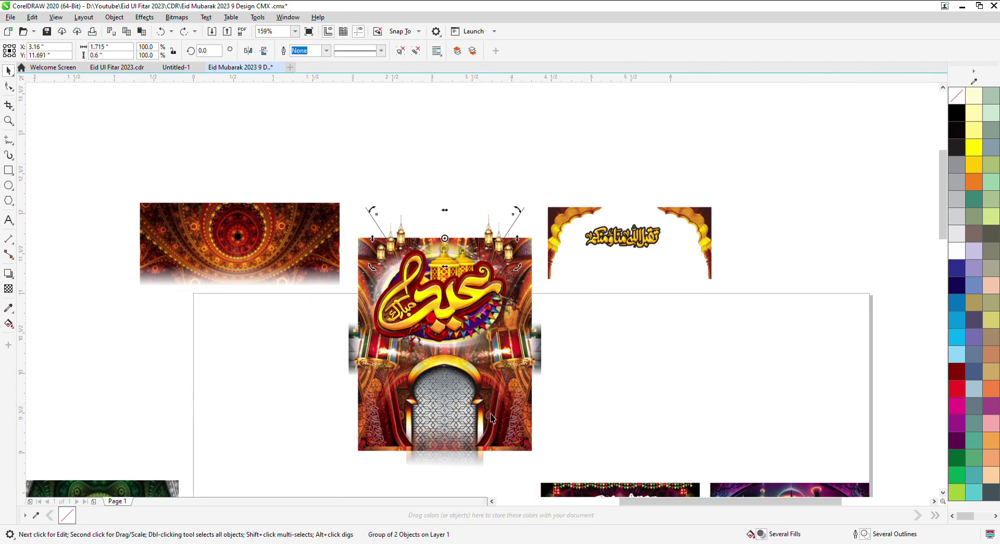
key("ctrl+z")
key("ctrl+z")
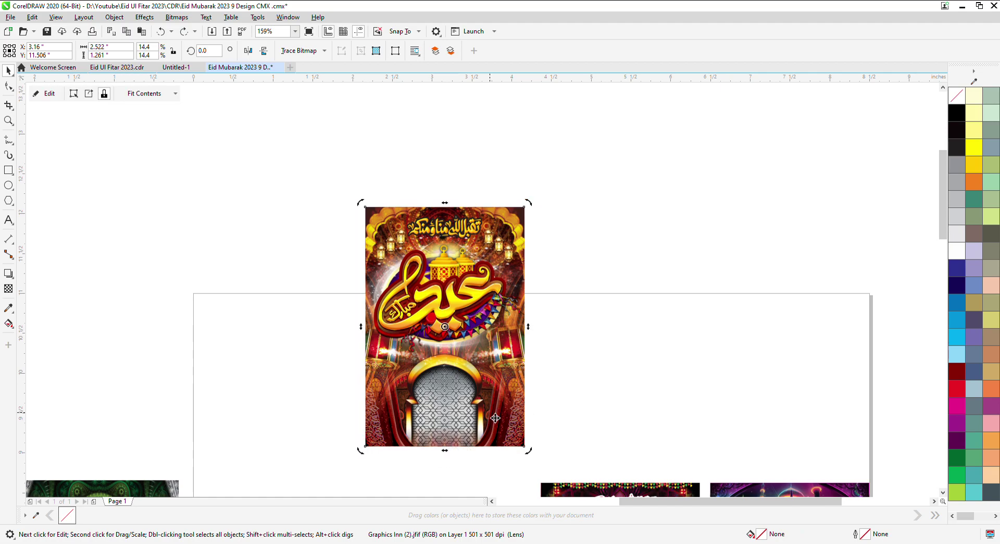
Undo the moves of the pink flower corners and the first shifts of the forest path and side arches around the green rectangle.
scroll(531, 202, "down", 2)
key("F2")
left_click_drag(412, 308, 65, 508)
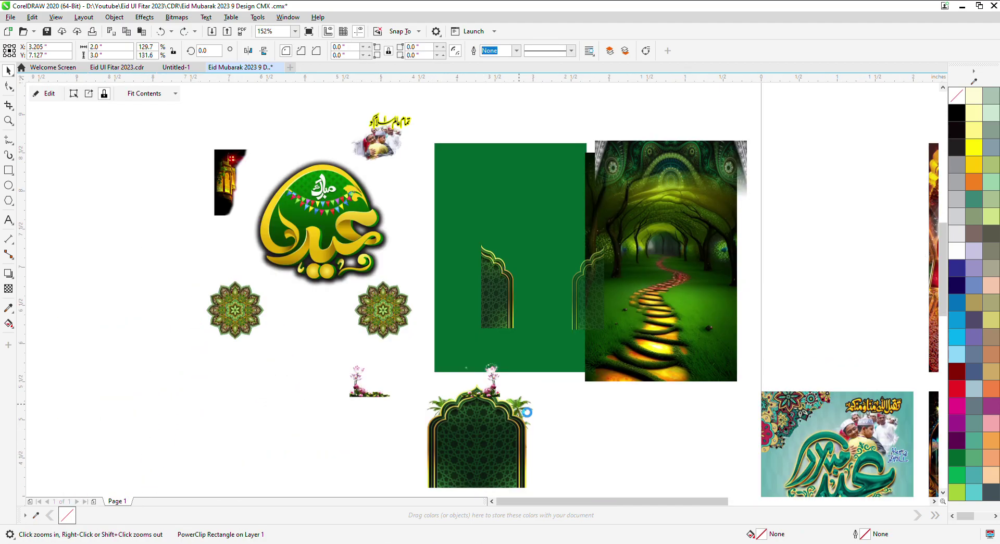
key("ctrl+z")
key("ctrl+z")
key("ctrl+z")
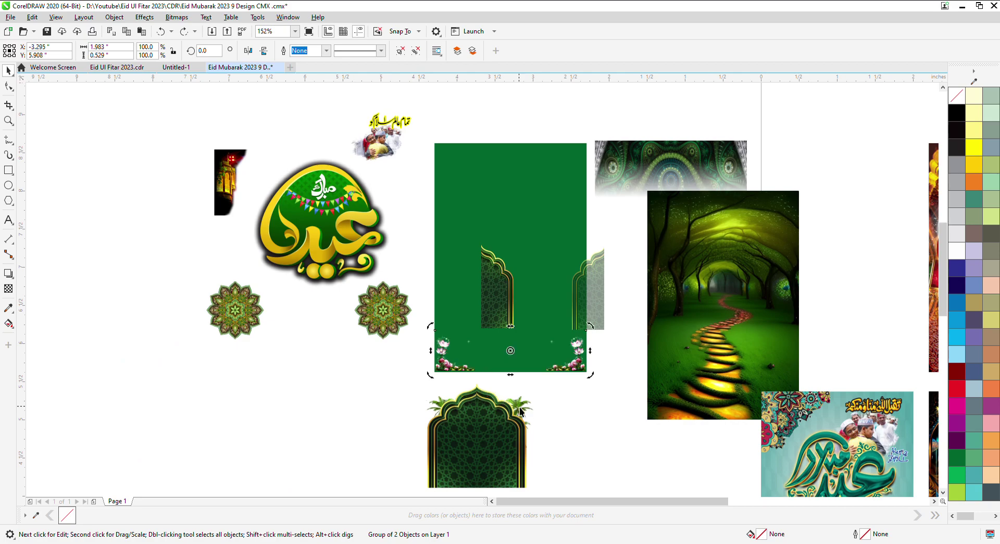
key("ctrl+z")
key("ctrl+z")
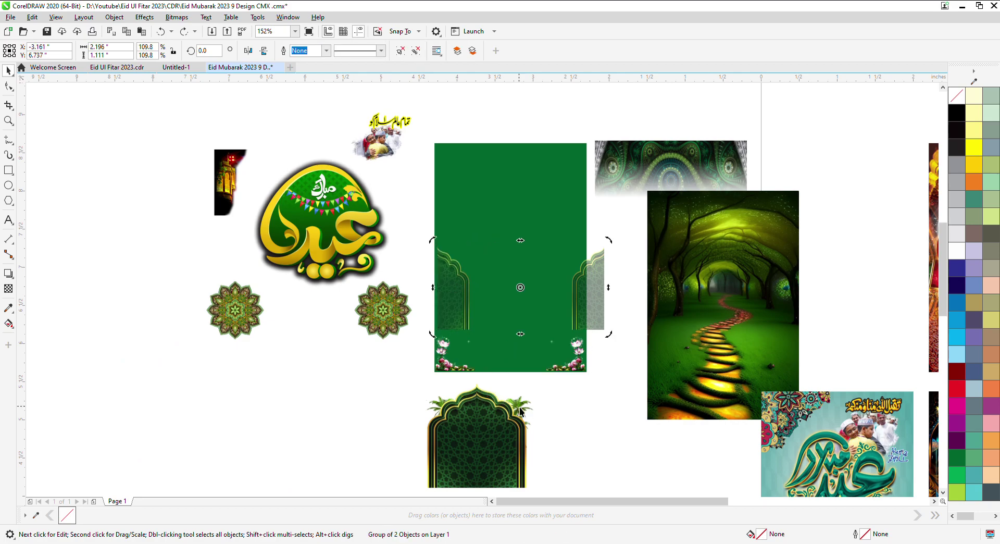
Undo the moves of the side arches, central green arch, forest path and green fractal image out of the green poster.
key("ctrl+z")
key("ctrl+z")
key("ctrl+z")
key("ctrl+z")
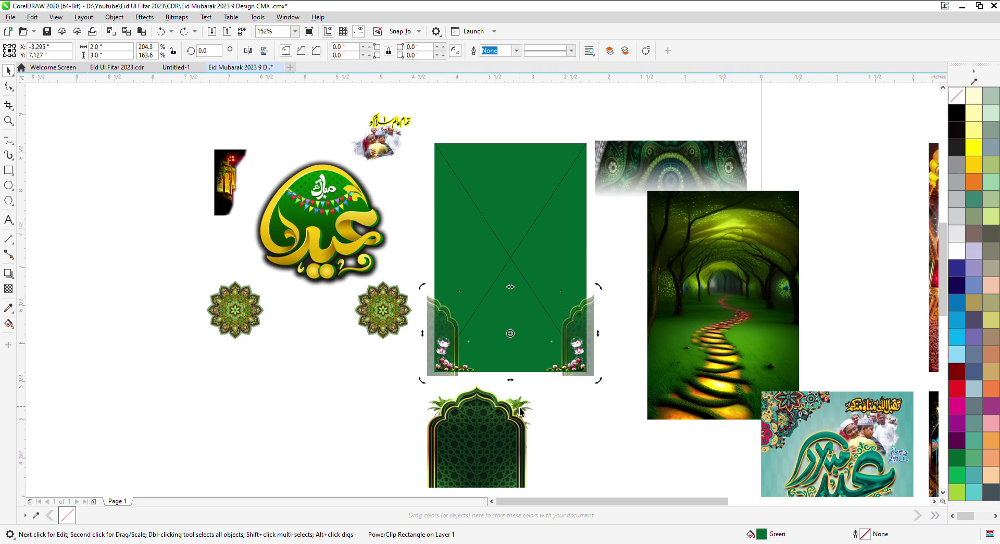
key("ctrl+z")
key("ctrl+z")
key("ctrl+z")
key("ctrl+z")
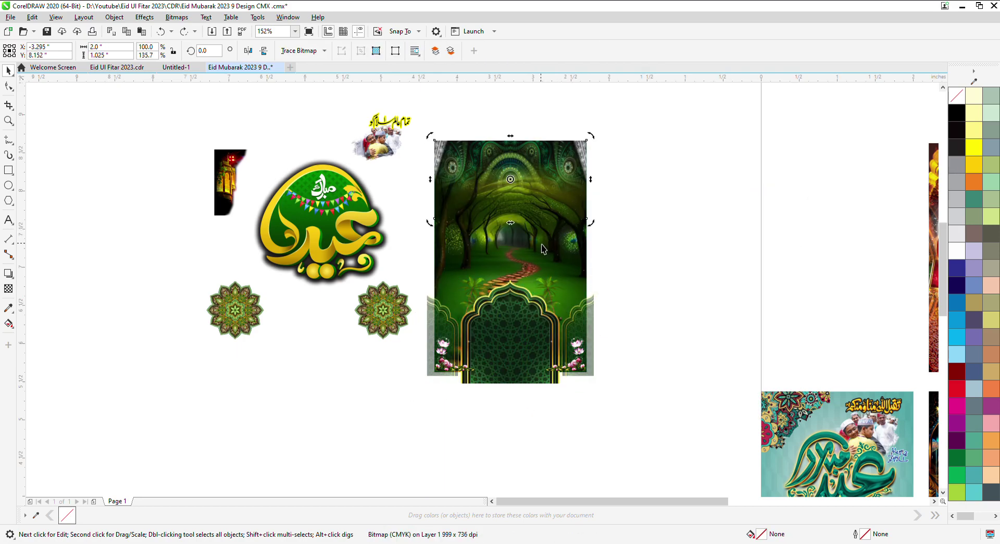
Undo the separation of the green poster's calligraphy, photo, lantern and mandalas, the extraction of its contents and the poster's move.
key("ctrl+shift+z")
key("ctrl+shift+z")
key("ctrl+shift+z")
key("ctrl+shift+z")
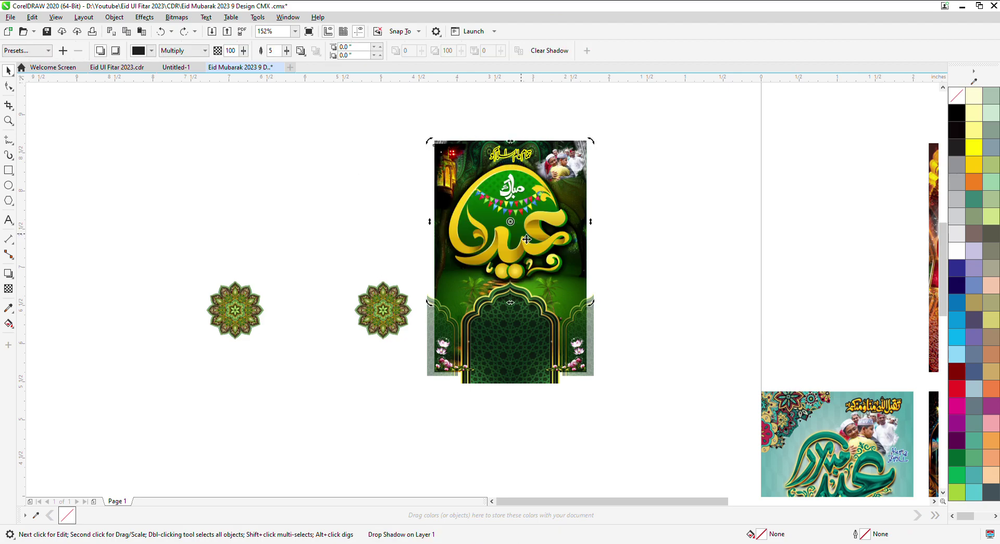
key("ctrl+shift+z")
key("ctrl+shift+z")
Deselect the green poster and view all nine restored Eid designs together.
scroll(566, 240, "down", 4)
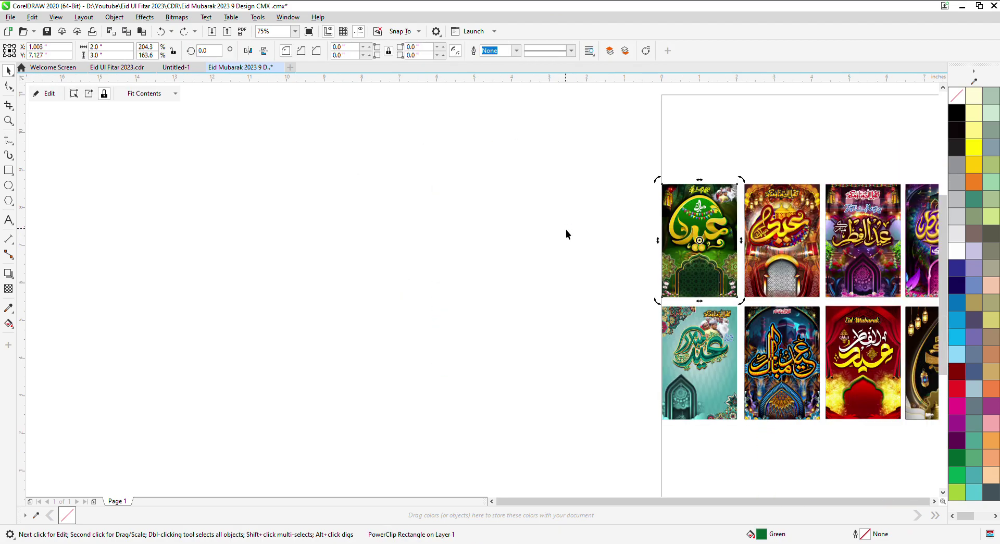
left_click(548, 240)
key("z")
left_click_drag(547, 186, 898, 375)
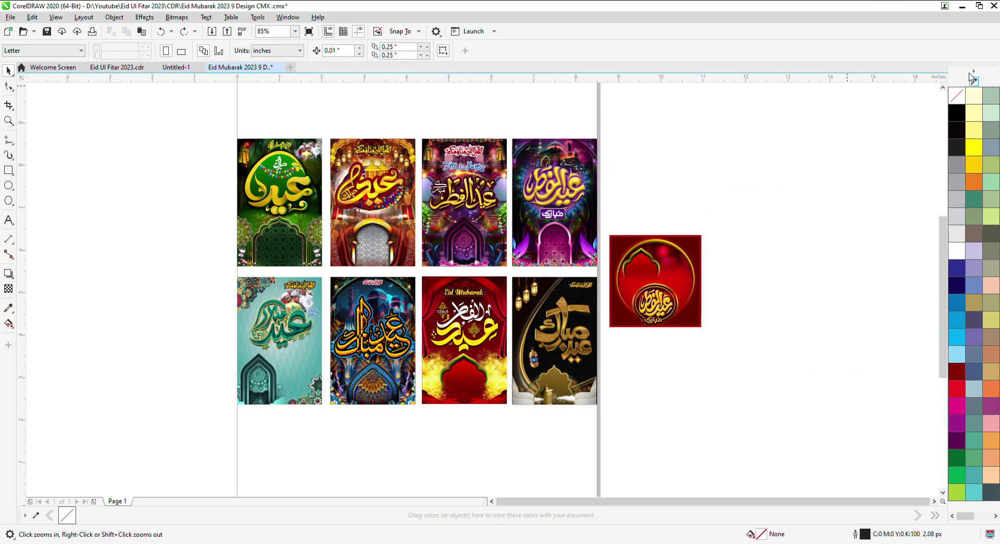